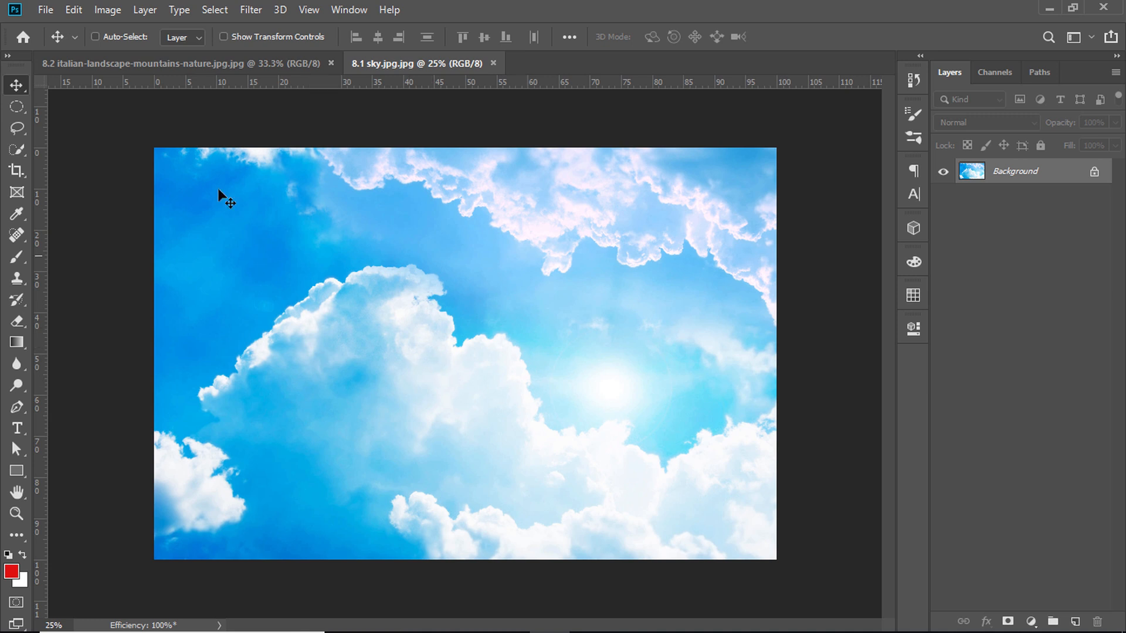
Convert the locked Background of the italian-landscape-mountains-nature image into a regular layer with the default options.
{"action": "left_click", "coordinate": [220, 64]}
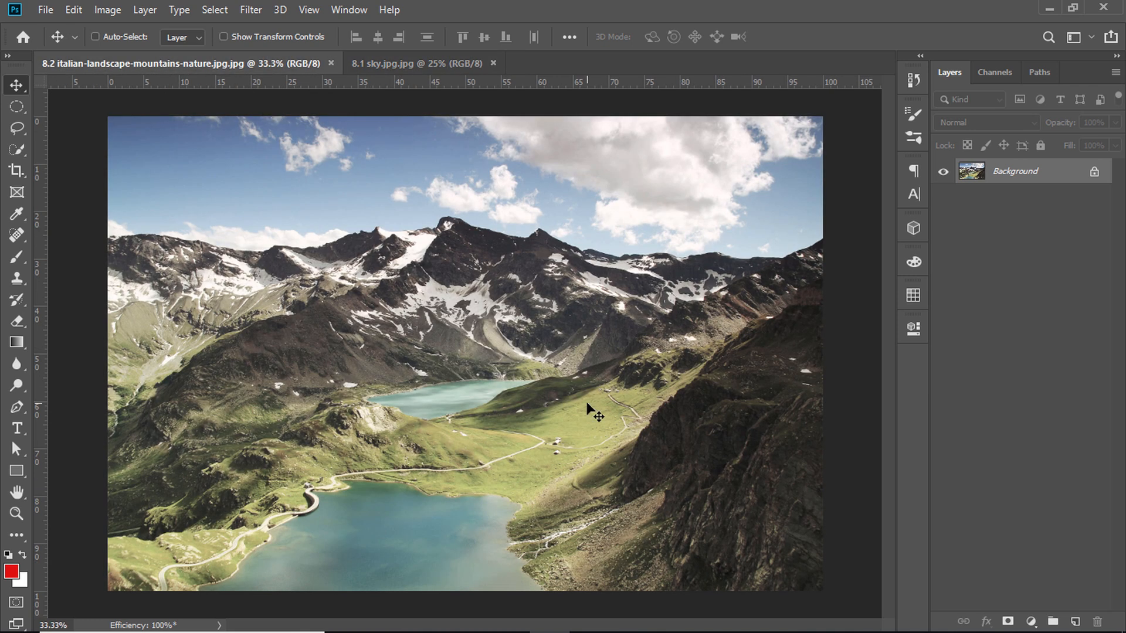
{"action": "key", "text": "ctrl+Tab"}
{"action": "left_click", "coordinate": [262, 62]}
{"action": "double_click", "coordinate": [1047, 184]}
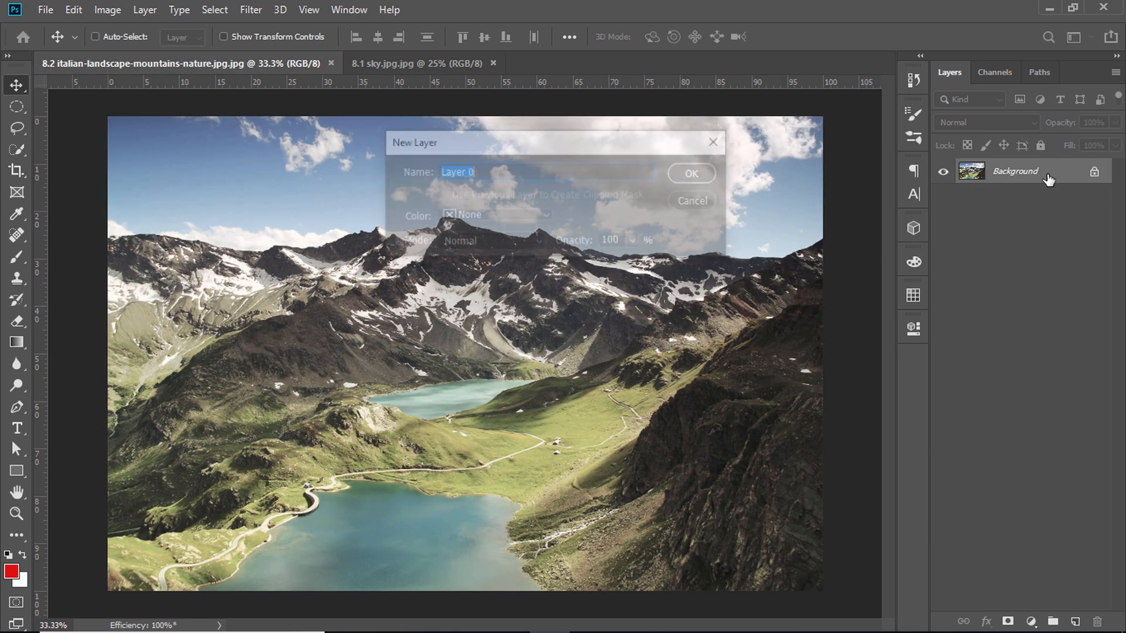
{"action": "left_click", "coordinate": [715, 176]}
Convert the locked Background of the sky image into a regular layer with the default options.
{"action": "key", "text": "ctrl+Tab"}
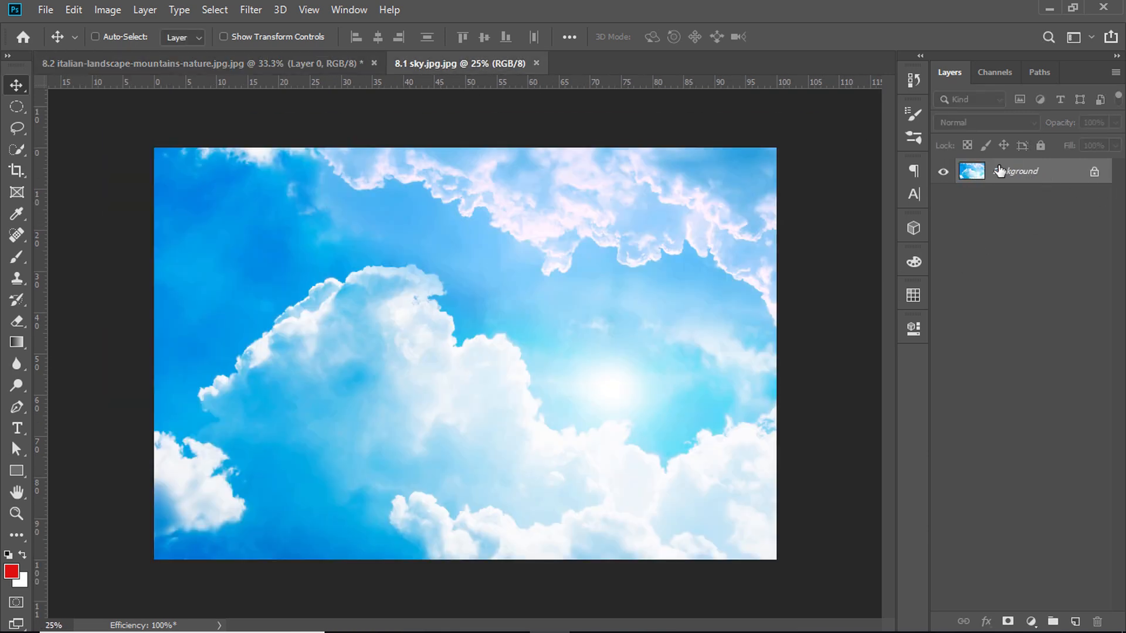
{"action": "double_click", "coordinate": [1061, 179]}
{"action": "left_click", "coordinate": [704, 176]}
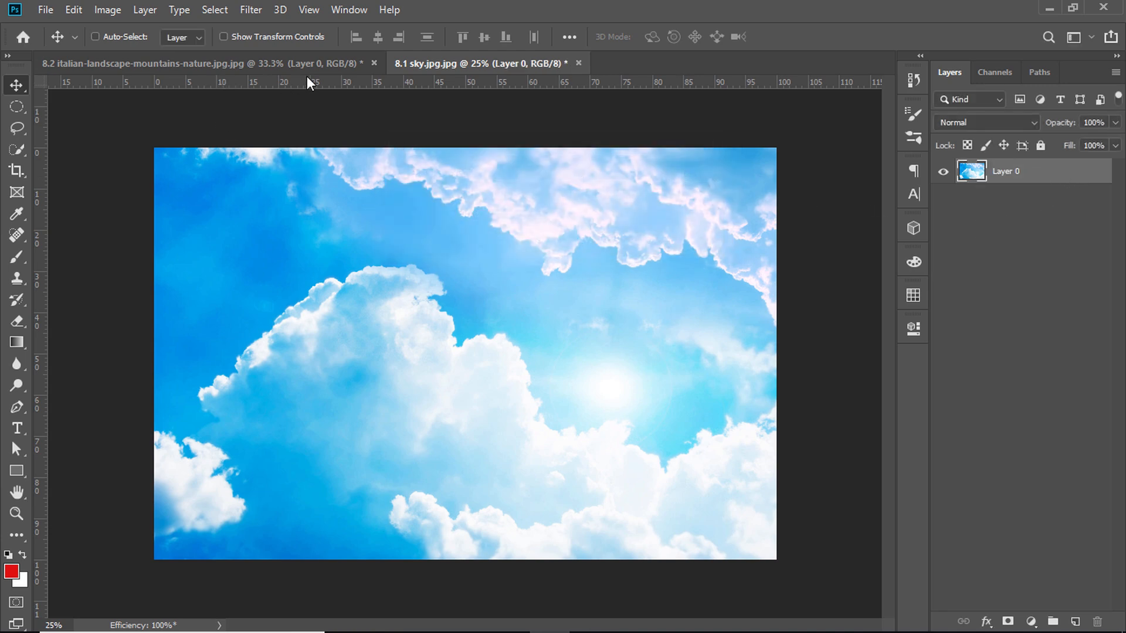
Copy the sky layer into the mountain landscape document, centred so it covers the canvas.
{"action": "left_click", "coordinate": [297, 69]}
{"action": "left_click", "coordinate": [487, 63]}
{"action": "left_click_drag", "start_coordinate": [521, 334], "coordinate": [413, 240]}
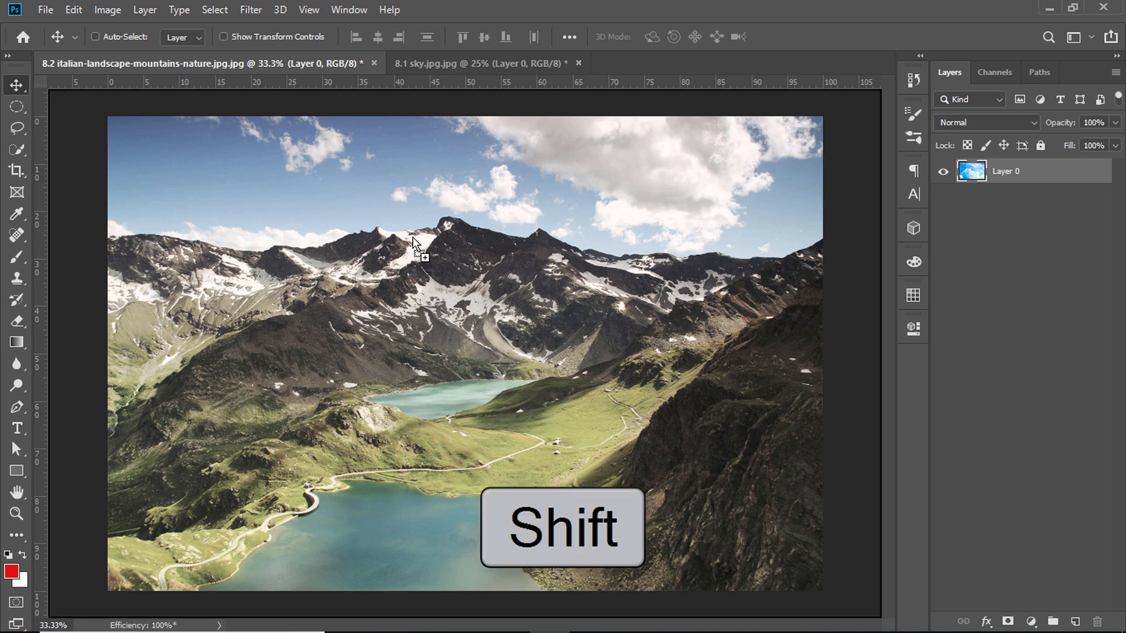
{"action": "left_click_drag", "start_coordinate": [490, 301], "coordinate": [490, 301]}
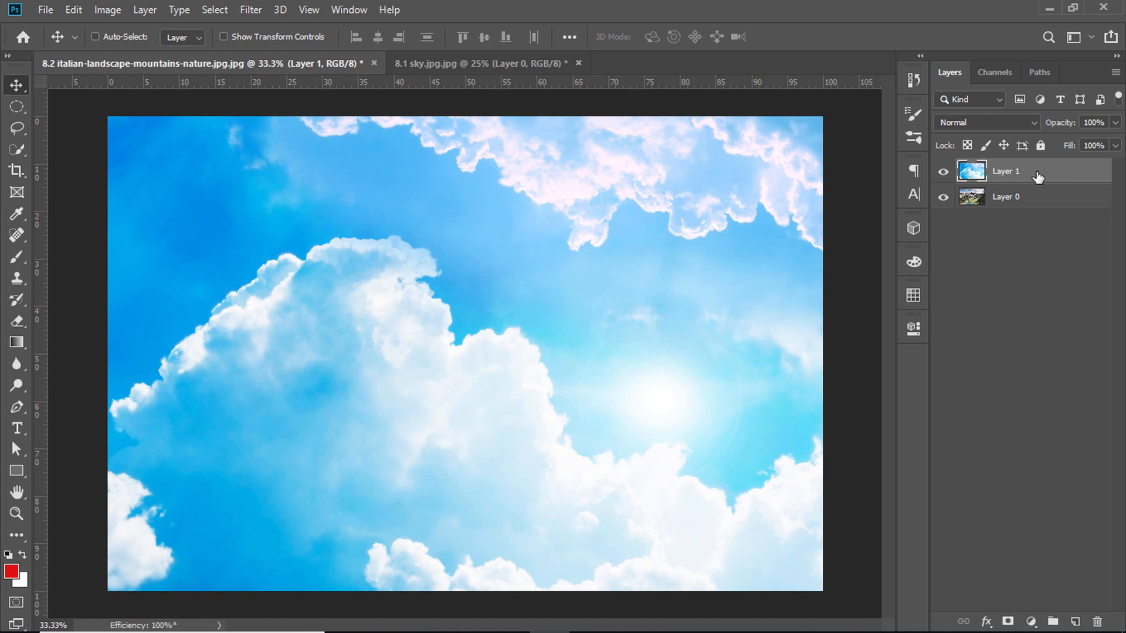
Place the sky layer beneath the mountain layer and add a white layer mask to the mountain layer.
{"action": "left_click_drag", "start_coordinate": [1037, 177], "coordinate": [1034, 231]}
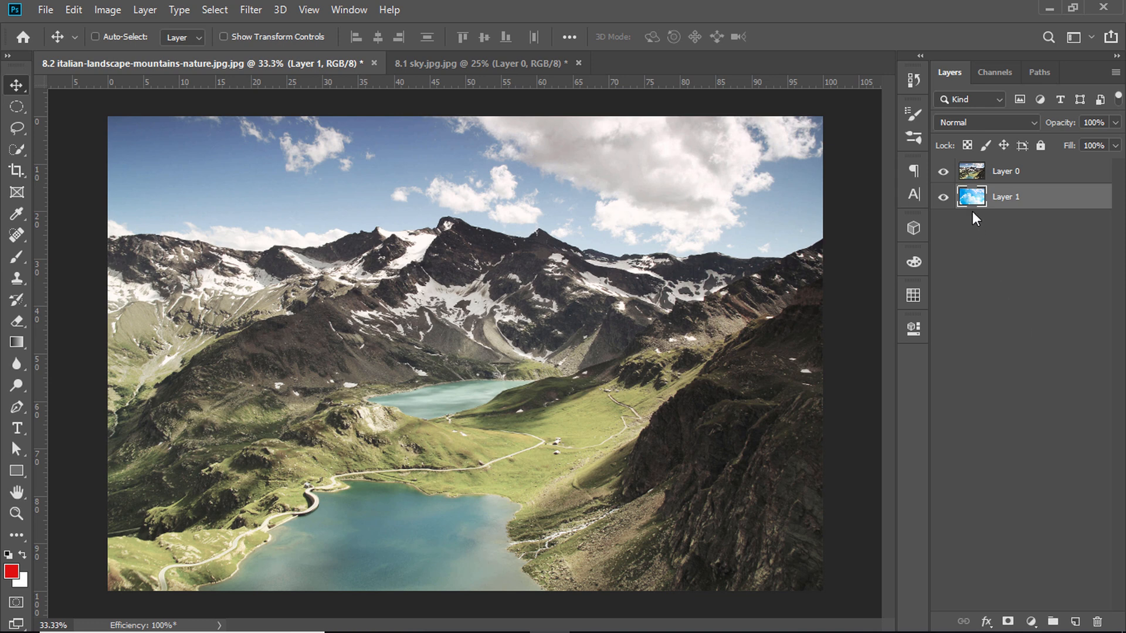
{"action": "left_click", "coordinate": [974, 175]}
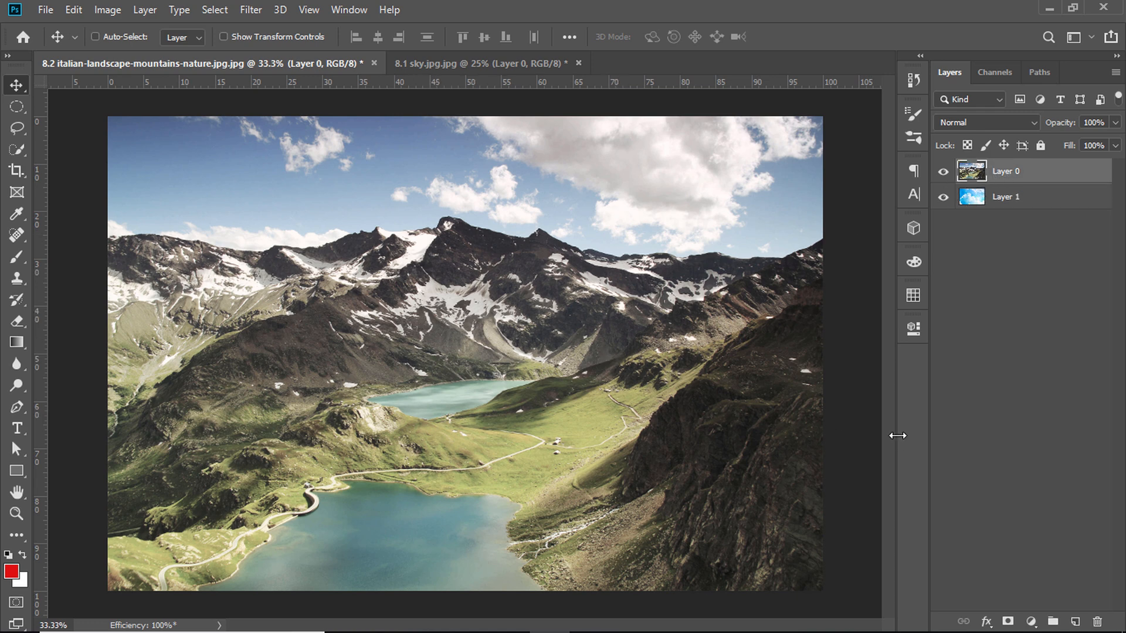
{"action": "left_click", "coordinate": [1008, 621]}
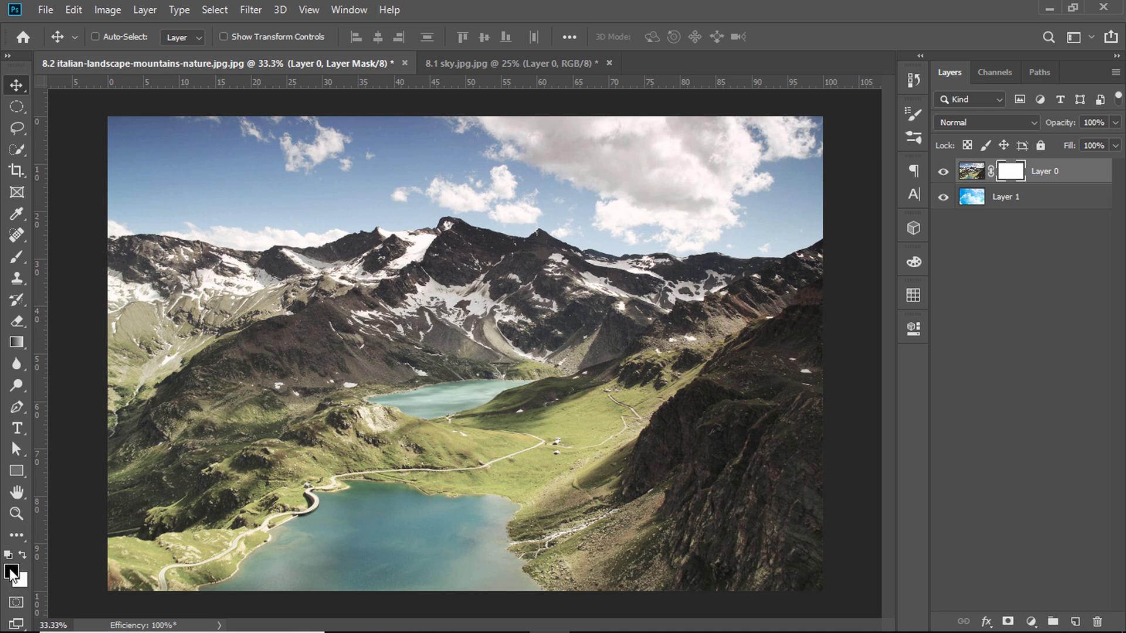
Set up the Brush tool with a 250 px hard round tip at 100% hardness for painting on the mask.
{"action": "key", "text": "b"}
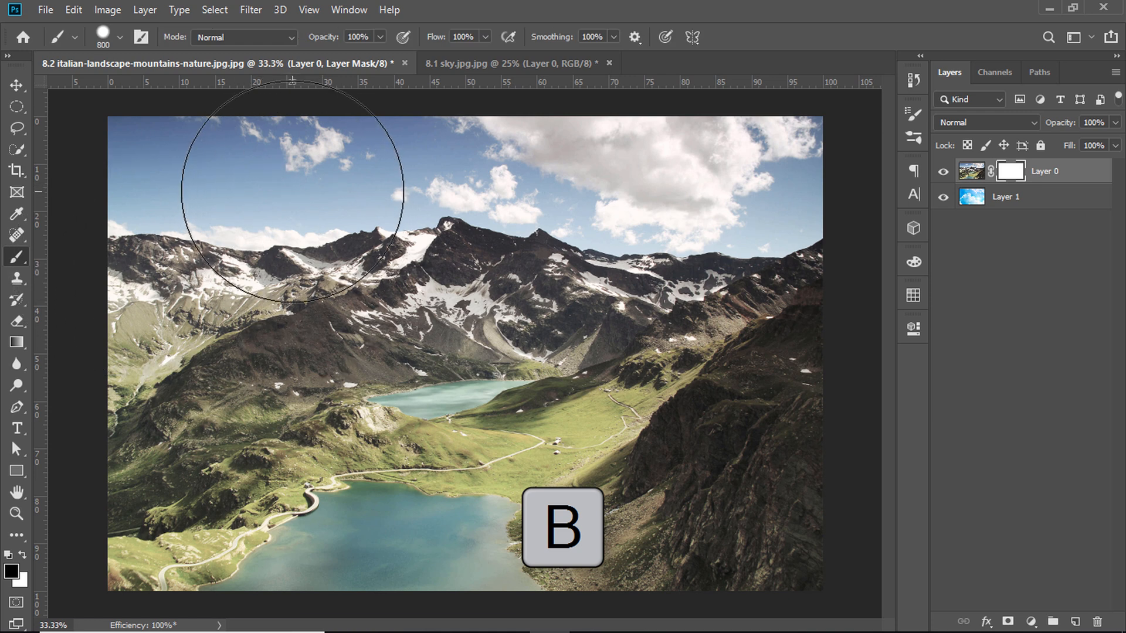
{"action": "key", "text": "bracketleft"}
{"action": "key", "text": "bracketleft"}
{"action": "key", "text": "bracketleft"}
{"action": "key", "text": "bracketleft"}
{"action": "key", "text": "bracketleft"}
{"action": "key", "text": "bracketleft"}
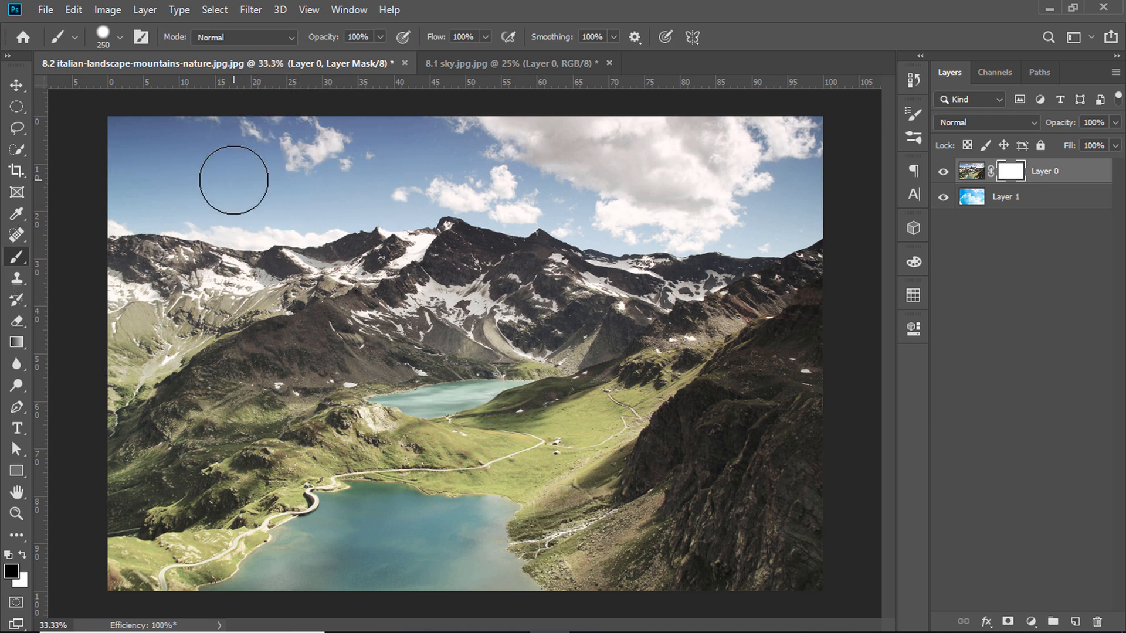
{"action": "left_click", "coordinate": [119, 37]}
{"action": "left_click_drag", "start_coordinate": [179, 127], "coordinate": [208, 128]}
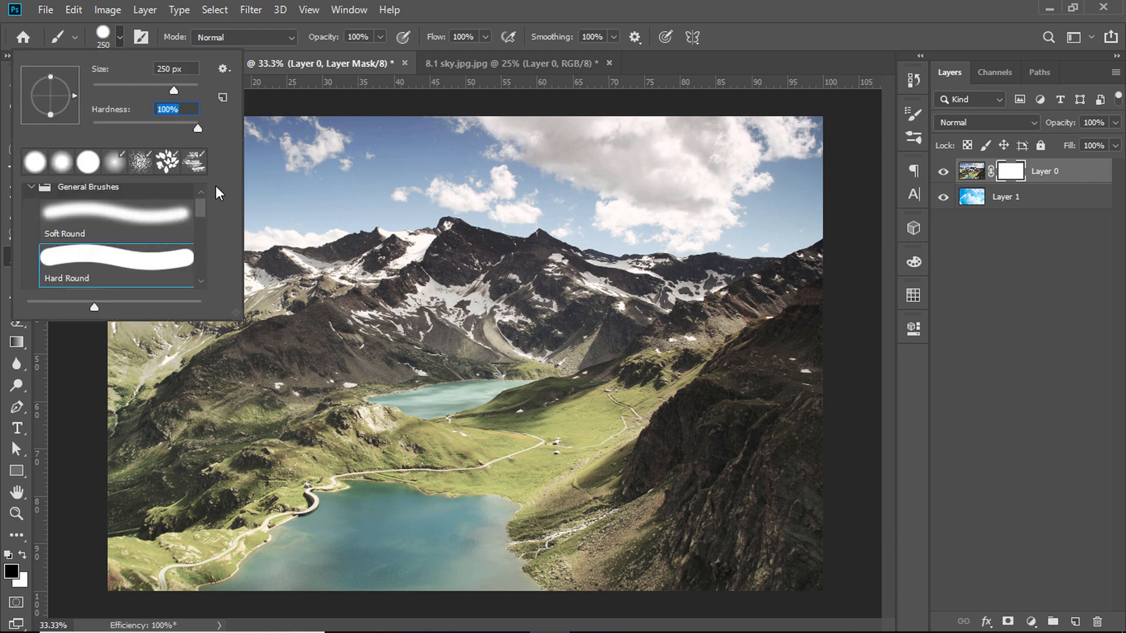
{"action": "left_click", "coordinate": [120, 36]}
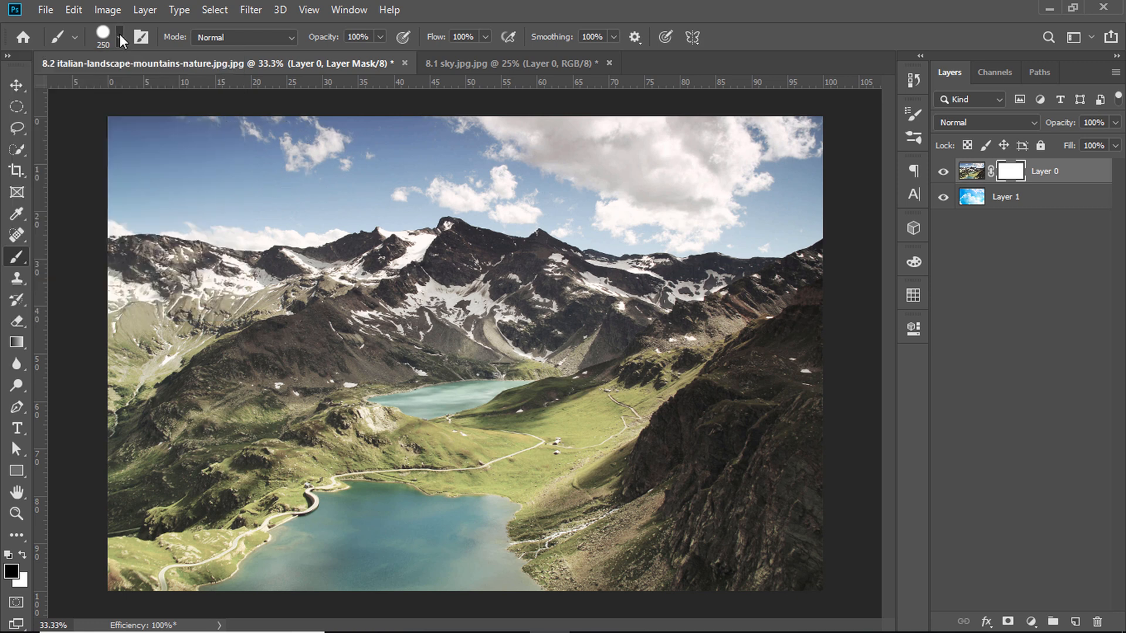
Paint black on the mountain layer's mask over the old sky, staying above the ridge line.
{"action": "left_click_drag", "start_coordinate": [198, 147], "coordinate": [263, 143]}
{"action": "mouse_move", "coordinate": [86, 133]}
{"action": "left_mouse_down"}
{"action": "mouse_move", "coordinate": [247, 132]}
{"action": "mouse_move", "coordinate": [102, 133]}
{"action": "mouse_move", "coordinate": [211, 133]}
{"action": "mouse_move", "coordinate": [118, 150]}
{"action": "mouse_move", "coordinate": [159, 151]}
{"action": "left_mouse_up"}
{"action": "mouse_move", "coordinate": [349, 144]}
{"action": "left_mouse_down"}
{"action": "mouse_move", "coordinate": [683, 139]}
{"action": "mouse_move", "coordinate": [794, 176]}
{"action": "mouse_move", "coordinate": [553, 188]}
{"action": "mouse_move", "coordinate": [97, 180]}
{"action": "mouse_move", "coordinate": [360, 201]}
{"action": "left_mouse_up"}
{"action": "key", "text": "ctrl+1"}
{"action": "left_click_drag", "start_coordinate": [782, 216], "coordinate": [423, 367]}
{"action": "left_click_drag", "start_coordinate": [495, 326], "coordinate": [558, 306]}
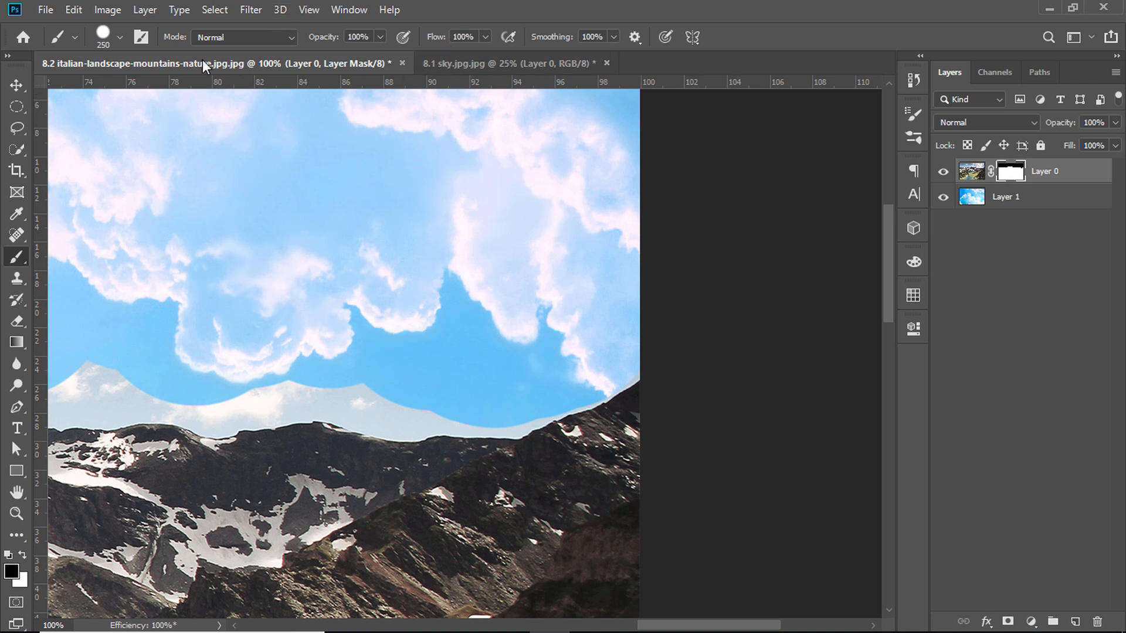
Lower the brush hardness and paint black with the softer edge over the old sky near the ridge's right end.
{"action": "left_click", "coordinate": [120, 37]}
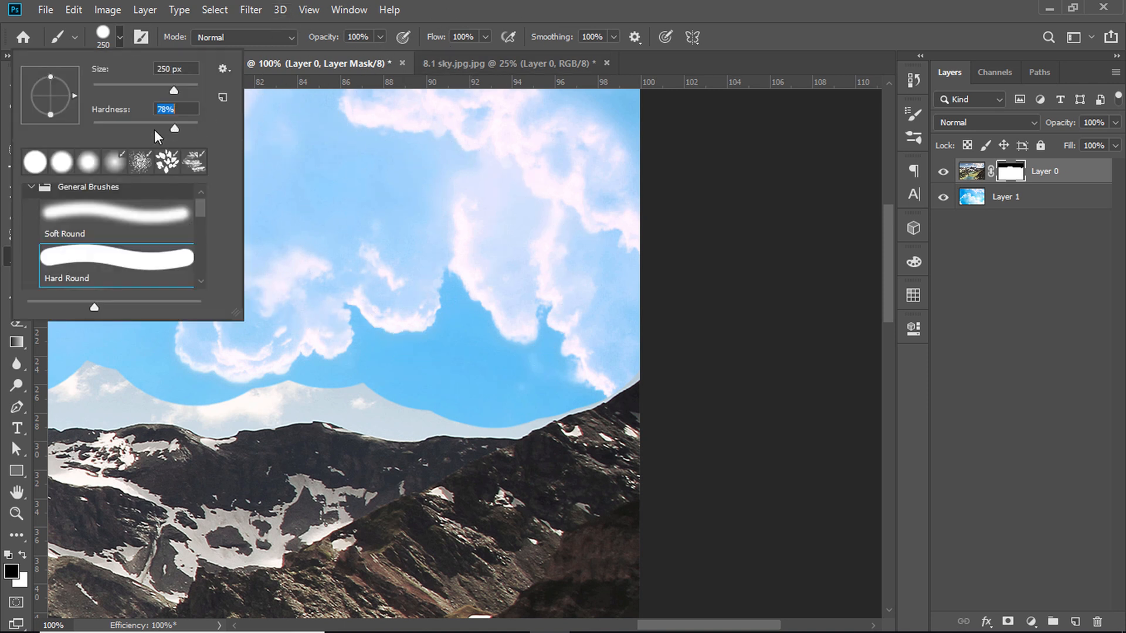
{"action": "left_click_drag", "start_coordinate": [118, 132], "coordinate": [126, 131]}
{"action": "mouse_move", "coordinate": [495, 293]}
{"action": "left_mouse_down"}
{"action": "mouse_move", "coordinate": [399, 326]}
{"action": "mouse_move", "coordinate": [455, 325]}
{"action": "left_mouse_up"}
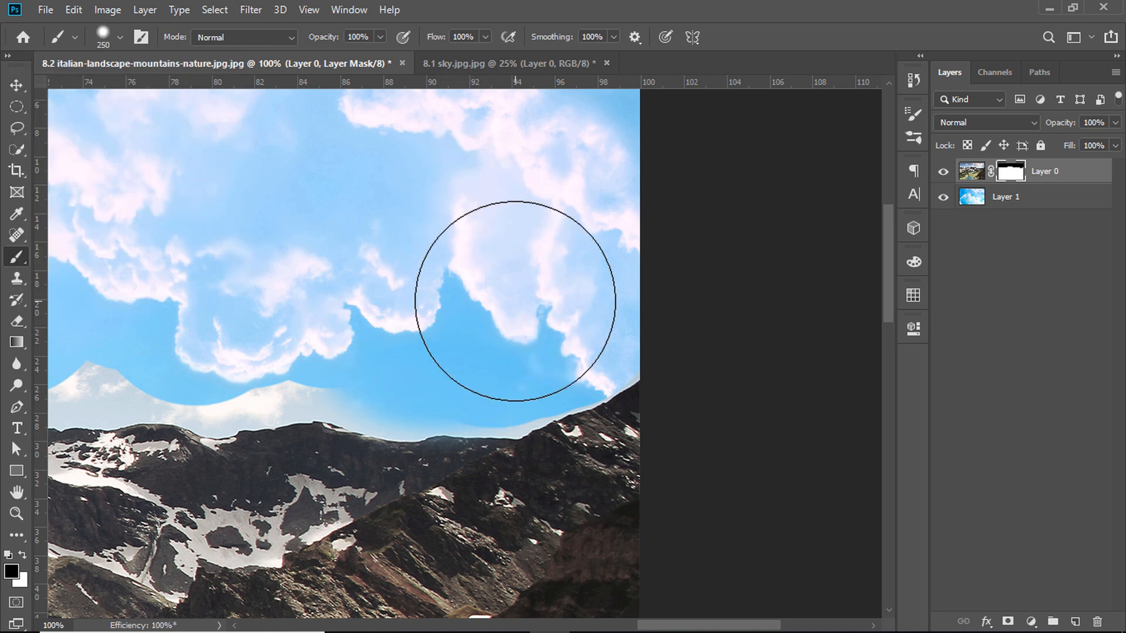
Reduce the brush size to 50 px for close-up masking of the ridge's right end.
{"action": "key", "text": "ctrl+plus"}
{"action": "key", "text": "ctrl+plus"}
{"action": "mouse_move", "coordinate": [612, 464]}
{"action": "left_mouse_down"}
{"action": "mouse_move", "coordinate": [445, 204]}
{"action": "mouse_move", "coordinate": [377, 244]}
{"action": "left_mouse_up"}
{"action": "key", "text": "bracketleft"}
{"action": "key", "text": "bracketleft"}
{"action": "key", "text": "bracketleft"}
{"action": "key", "text": "bracketleft"}
{"action": "key", "text": "bracketleft"}
{"action": "key", "text": "bracketleft"}
{"action": "key", "text": "bracketleft"}
{"action": "key", "text": "bracketleft"}
{"action": "key", "text": "bracketleft"}
{"action": "key", "text": "bracketleft"}
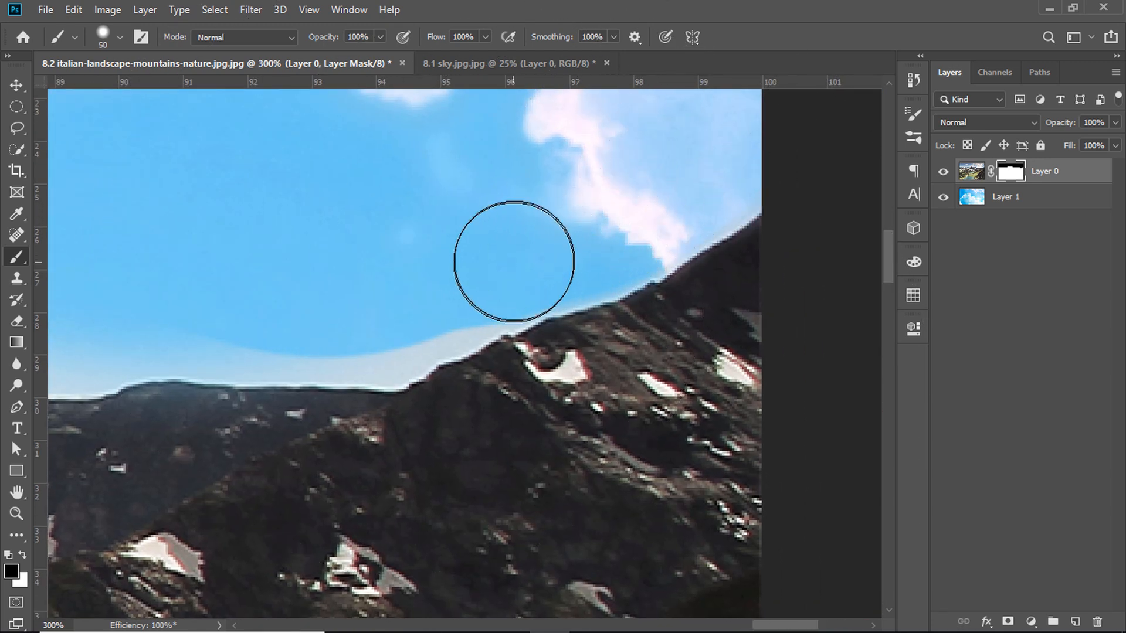
Paint black on the mask along the ridge from the image's right edge to the central peak to hide leftover old sky.
{"action": "mouse_move", "coordinate": [513, 262]}
{"action": "left_mouse_down"}
{"action": "mouse_move", "coordinate": [382, 326]}
{"action": "mouse_move", "coordinate": [111, 332]}
{"action": "left_mouse_up"}
{"action": "left_click_drag", "start_coordinate": [108, 326], "coordinate": [539, 369]}
{"action": "mouse_move", "coordinate": [607, 372]}
{"action": "left_mouse_down"}
{"action": "mouse_move", "coordinate": [415, 367]}
{"action": "mouse_move", "coordinate": [139, 287]}
{"action": "mouse_move", "coordinate": [565, 186]}
{"action": "left_mouse_up"}
{"action": "mouse_move", "coordinate": [668, 216]}
{"action": "left_mouse_down"}
{"action": "mouse_move", "coordinate": [450, 222]}
{"action": "mouse_move", "coordinate": [367, 267]}
{"action": "mouse_move", "coordinate": [283, 242]}
{"action": "left_mouse_up"}
{"action": "left_click_drag", "start_coordinate": [283, 242], "coordinate": [679, 337]}
{"action": "mouse_move", "coordinate": [612, 335]}
{"action": "left_mouse_down"}
{"action": "mouse_move", "coordinate": [366, 224]}
{"action": "mouse_move", "coordinate": [442, 327]}
{"action": "mouse_move", "coordinate": [286, 335]}
{"action": "mouse_move", "coordinate": [703, 320]}
{"action": "left_mouse_up"}
{"action": "mouse_move", "coordinate": [608, 365]}
{"action": "left_mouse_down"}
{"action": "mouse_move", "coordinate": [289, 191]}
{"action": "mouse_move", "coordinate": [630, 340]}
{"action": "left_mouse_up"}
{"action": "mouse_move", "coordinate": [652, 434]}
{"action": "left_mouse_down"}
{"action": "mouse_move", "coordinate": [392, 330]}
{"action": "mouse_move", "coordinate": [282, 258]}
{"action": "left_mouse_up"}
{"action": "left_click_drag", "start_coordinate": [282, 258], "coordinate": [655, 387]}
{"action": "mouse_move", "coordinate": [557, 392]}
{"action": "left_mouse_down"}
{"action": "mouse_move", "coordinate": [538, 392]}
{"action": "mouse_move", "coordinate": [449, 455]}
{"action": "mouse_move", "coordinate": [301, 437]}
{"action": "left_mouse_up"}
{"action": "mouse_move", "coordinate": [316, 400]}
{"action": "left_mouse_down"}
{"action": "mouse_move", "coordinate": [645, 515]}
{"action": "mouse_move", "coordinate": [305, 463]}
{"action": "left_mouse_up"}
{"action": "mouse_move", "coordinate": [287, 431]}
{"action": "left_mouse_down"}
{"action": "mouse_move", "coordinate": [689, 525]}
{"action": "mouse_move", "coordinate": [451, 496]}
{"action": "left_mouse_up"}
{"action": "scroll", "coordinate": [867, 377], "scroll_direction": "down", "scroll_amount": 3}
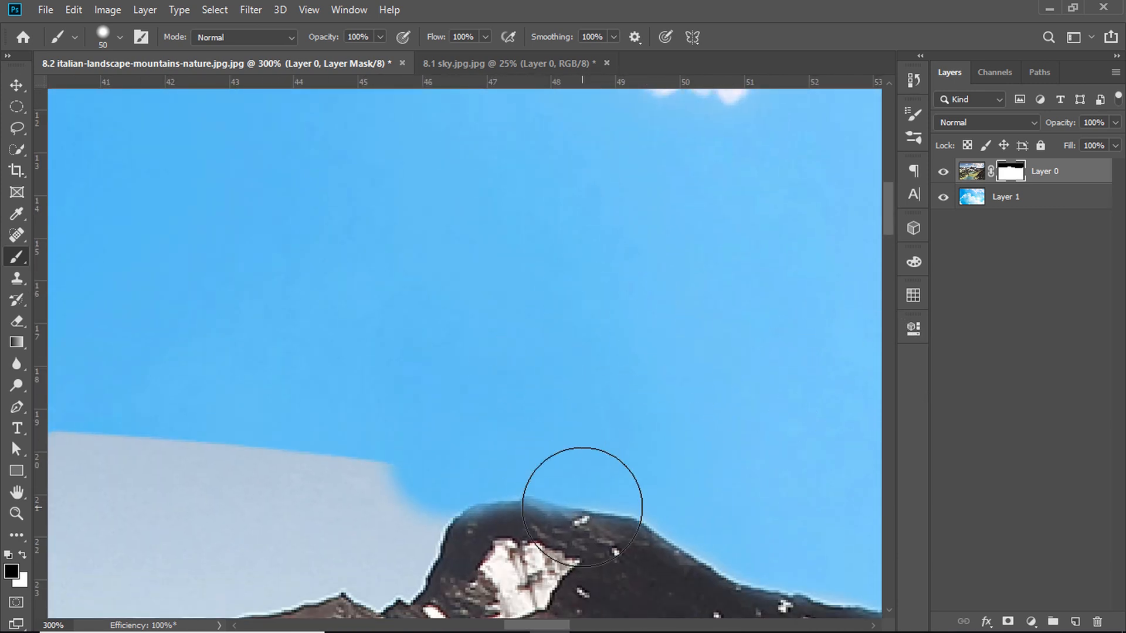
Paint black over the tip of the central peak on the mask, and restore the tip by painting white.
{"action": "scroll", "coordinate": [582, 507], "scroll_direction": "down", "scroll_amount": 2}
{"action": "left_click_drag", "start_coordinate": [516, 452], "coordinate": [423, 464]}
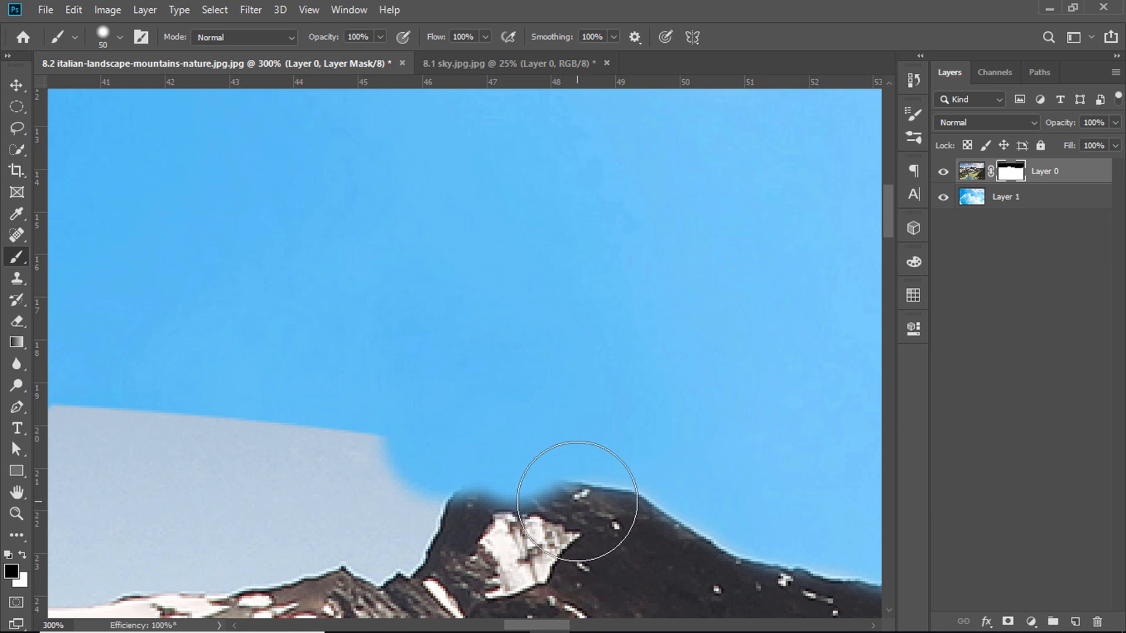
{"action": "key", "text": "x"}
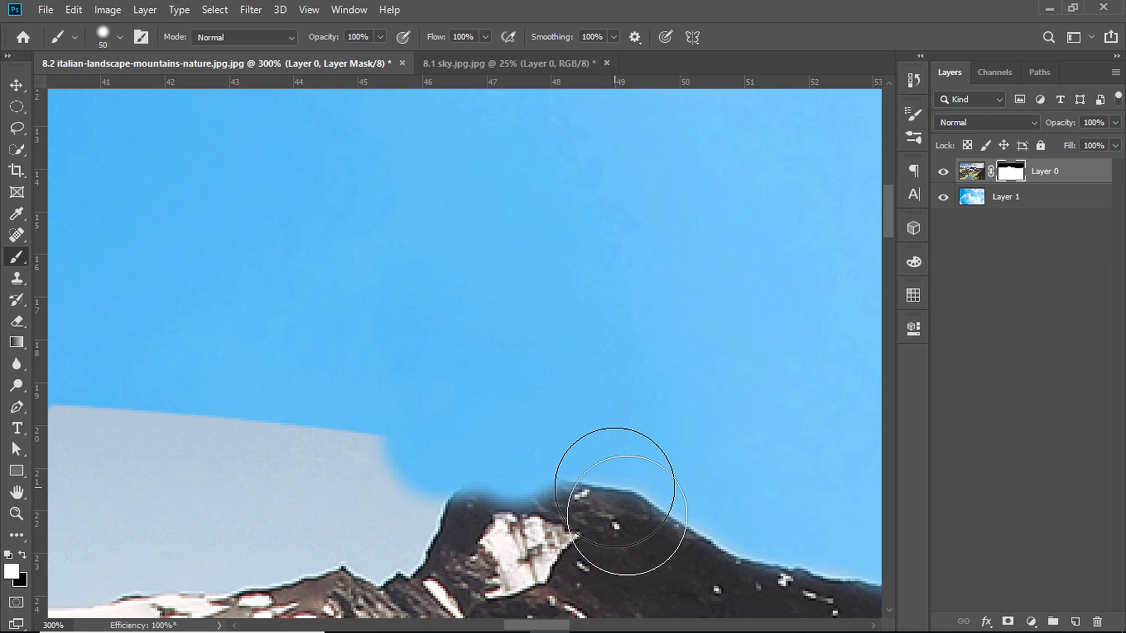
{"action": "mouse_move", "coordinate": [519, 539]}
{"action": "left_mouse_down"}
{"action": "mouse_move", "coordinate": [510, 513]}
{"action": "mouse_move", "coordinate": [527, 505]}
{"action": "mouse_move", "coordinate": [572, 537]}
{"action": "mouse_move", "coordinate": [627, 550]}
{"action": "mouse_move", "coordinate": [683, 595]}
{"action": "left_mouse_up"}
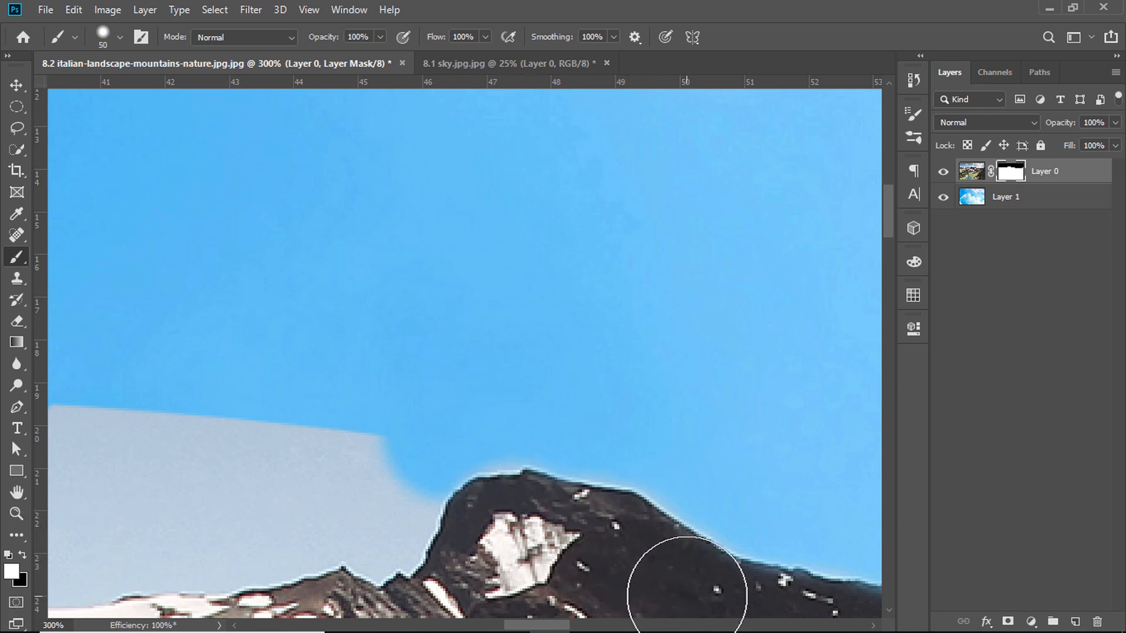
Mask the old sky left of the central peak with black and restore the overpainted snowy peak with white.
{"action": "key", "text": "x"}
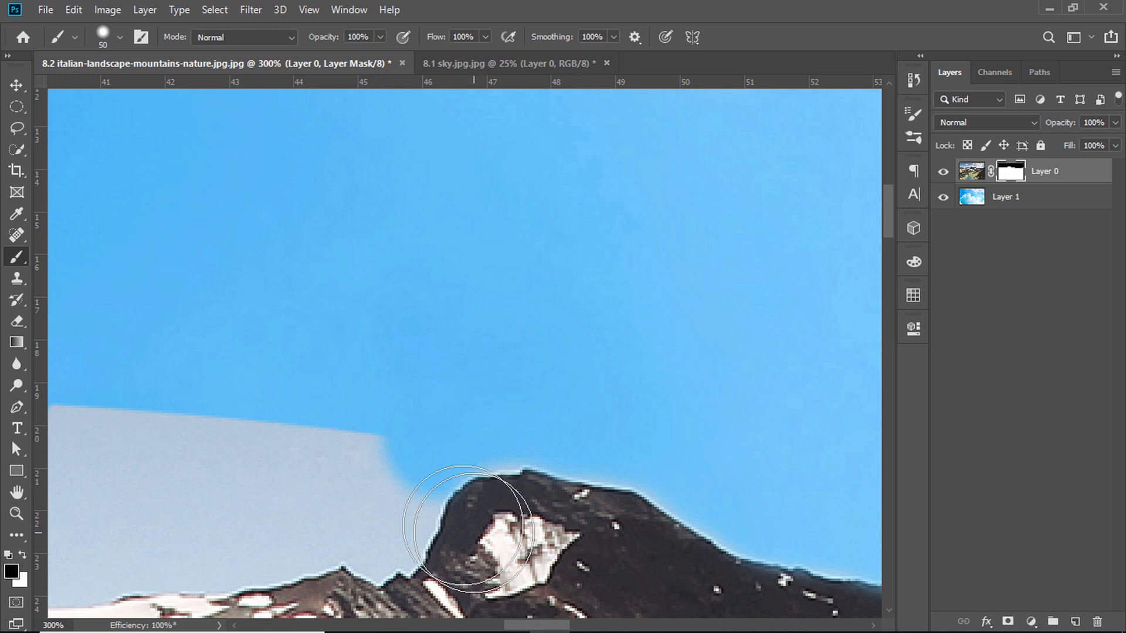
{"action": "mouse_move", "coordinate": [358, 466]}
{"action": "left_mouse_down"}
{"action": "mouse_move", "coordinate": [381, 506]}
{"action": "mouse_move", "coordinate": [372, 525]}
{"action": "mouse_move", "coordinate": [324, 473]}
{"action": "mouse_move", "coordinate": [309, 480]}
{"action": "mouse_move", "coordinate": [309, 520]}
{"action": "mouse_move", "coordinate": [228, 464]}
{"action": "mouse_move", "coordinate": [257, 451]}
{"action": "left_mouse_up"}
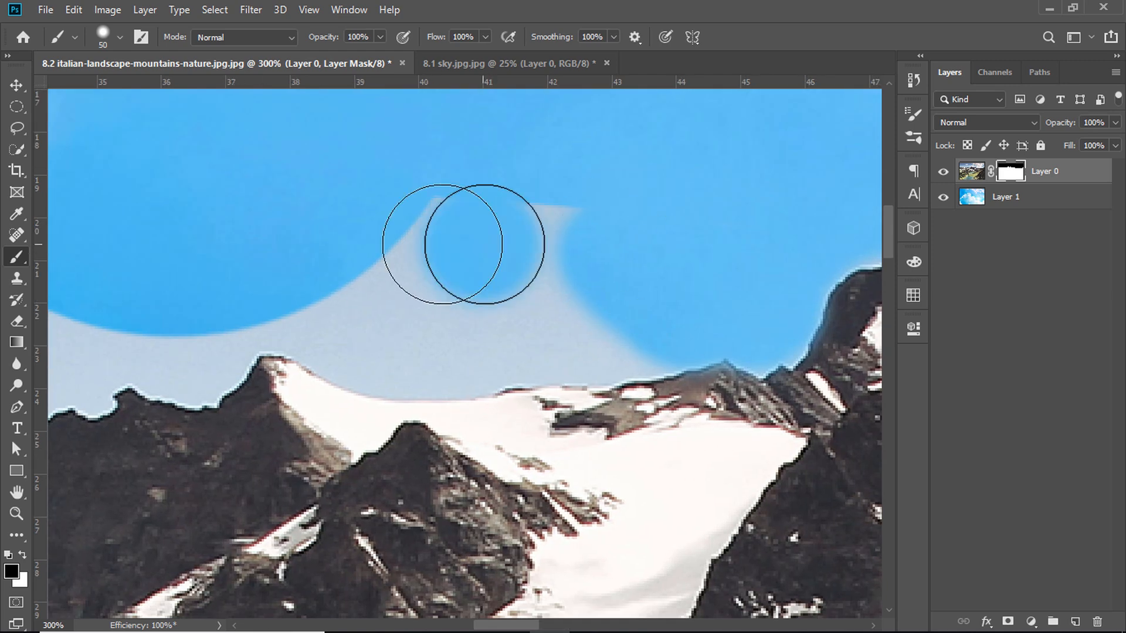
{"action": "mouse_move", "coordinate": [459, 238]}
{"action": "left_mouse_down"}
{"action": "mouse_move", "coordinate": [428, 331]}
{"action": "mouse_move", "coordinate": [302, 293]}
{"action": "left_mouse_up"}
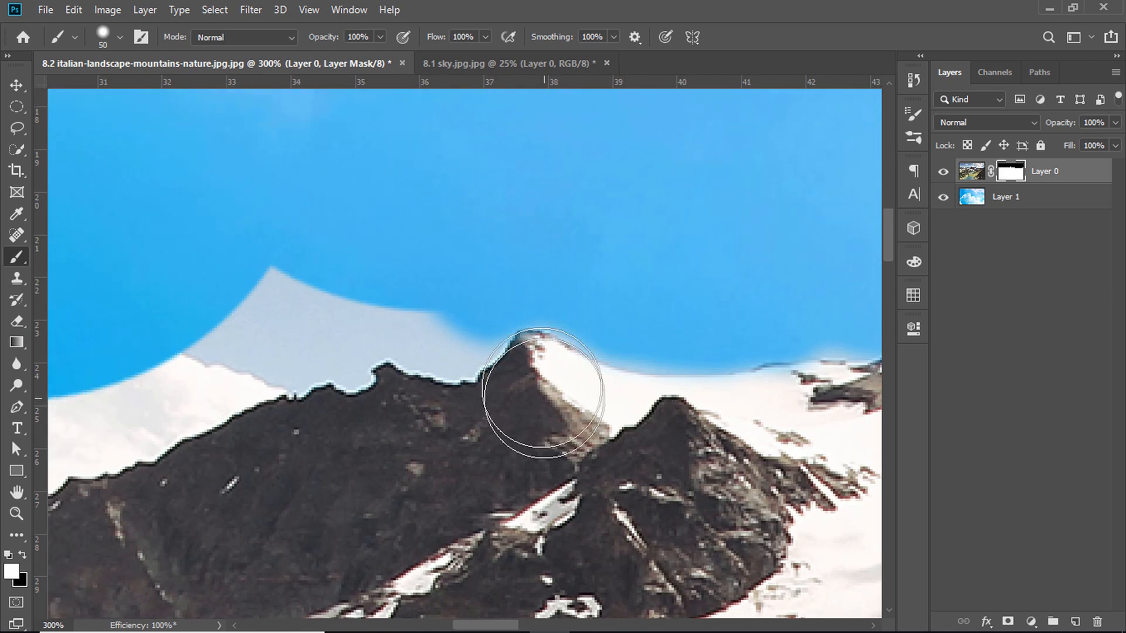
{"action": "key", "text": "x"}
{"action": "mouse_move", "coordinate": [542, 393]}
{"action": "left_mouse_down"}
{"action": "mouse_move", "coordinate": [414, 351]}
{"action": "mouse_move", "coordinate": [358, 312]}
{"action": "mouse_move", "coordinate": [262, 327]}
{"action": "mouse_move", "coordinate": [411, 293]}
{"action": "mouse_move", "coordinate": [370, 452]}
{"action": "left_mouse_up"}
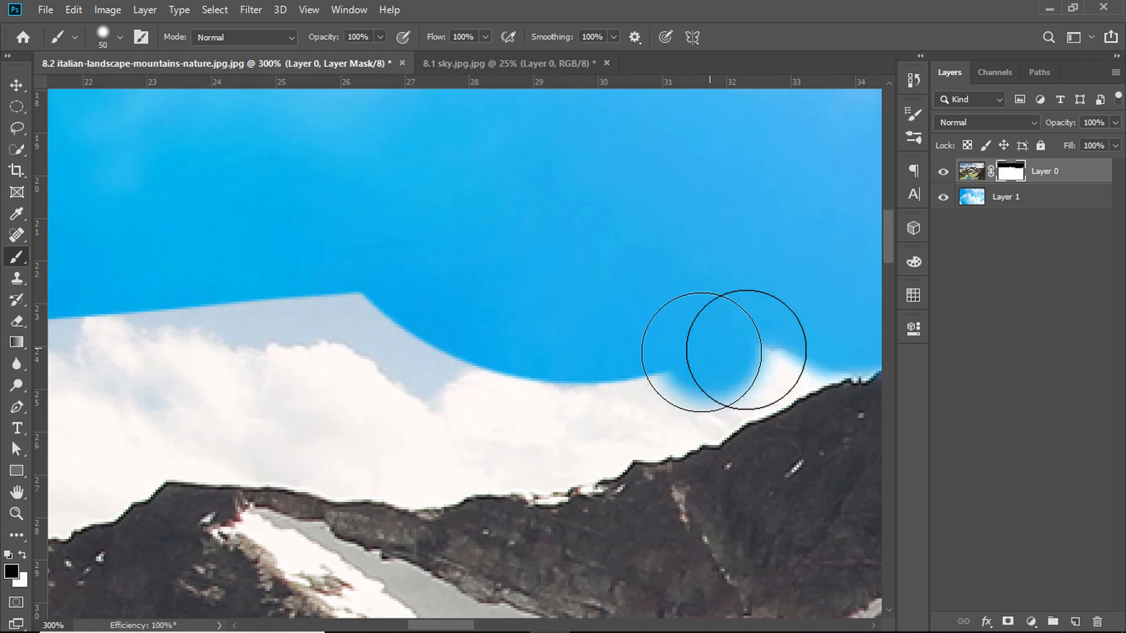
Paint black on the mask along the remaining ridge to the image's left edge to hide the last old clouds.
{"action": "mouse_move", "coordinate": [701, 351]}
{"action": "left_mouse_down"}
{"action": "mouse_move", "coordinate": [415, 452]}
{"action": "mouse_move", "coordinate": [583, 502]}
{"action": "left_mouse_up"}
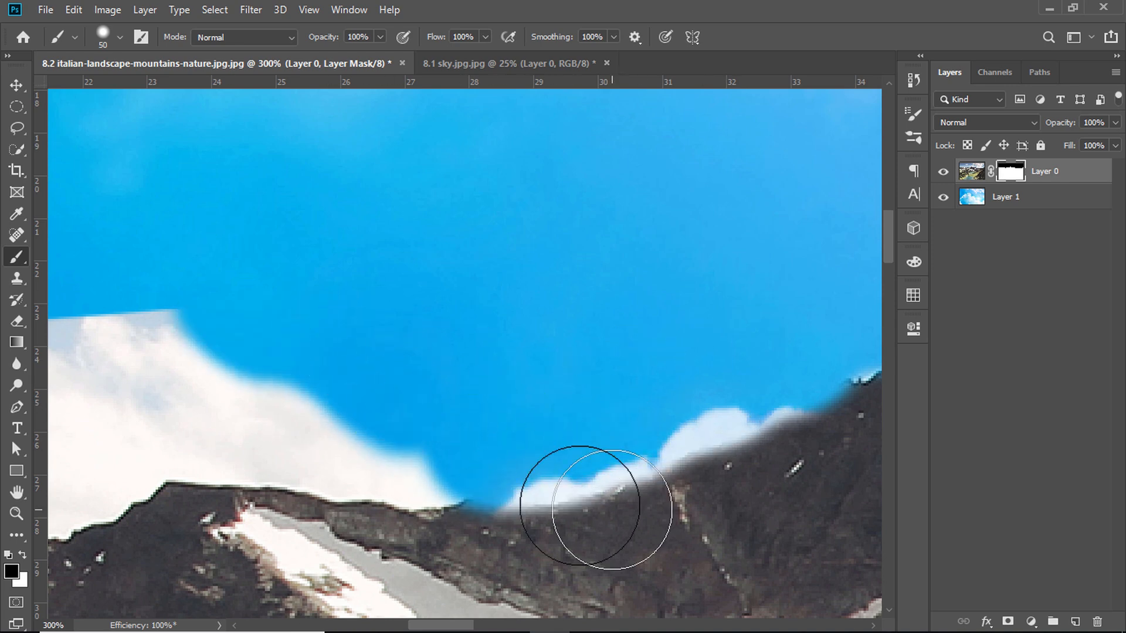
{"action": "key", "text": "x"}
{"action": "key", "text": "x"}
{"action": "left_click_drag", "start_coordinate": [457, 422], "coordinate": [263, 434]}
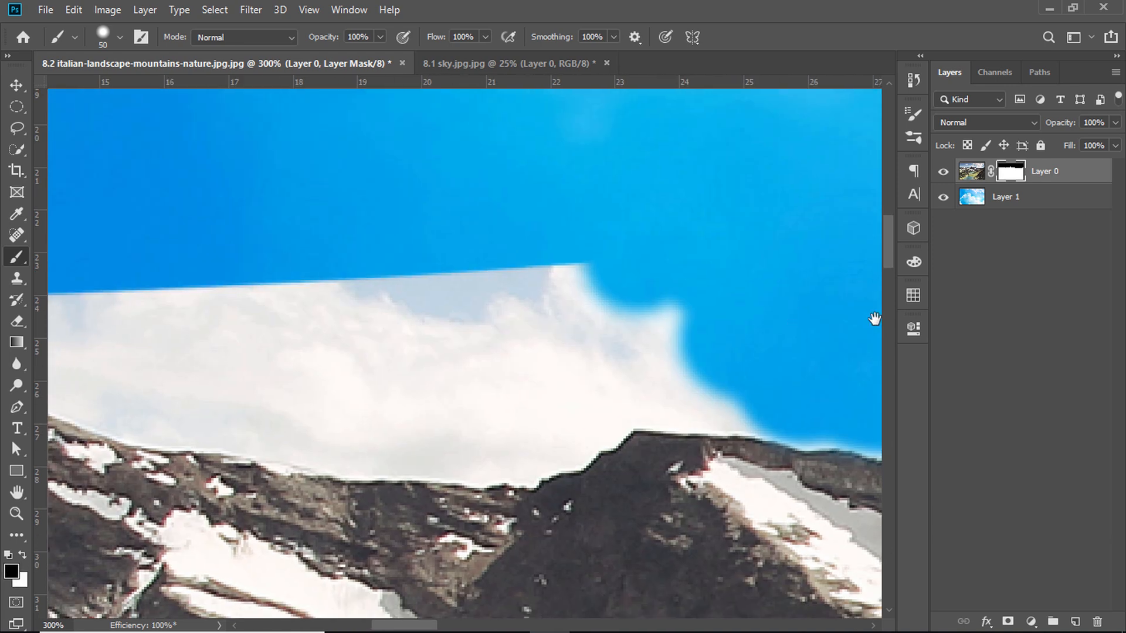
{"action": "left_click_drag", "start_coordinate": [721, 328], "coordinate": [412, 396]}
{"action": "mouse_move", "coordinate": [500, 396]}
{"action": "left_mouse_down"}
{"action": "mouse_move", "coordinate": [522, 452]}
{"action": "mouse_move", "coordinate": [490, 422]}
{"action": "mouse_move", "coordinate": [352, 422]}
{"action": "mouse_move", "coordinate": [313, 324]}
{"action": "left_mouse_up"}
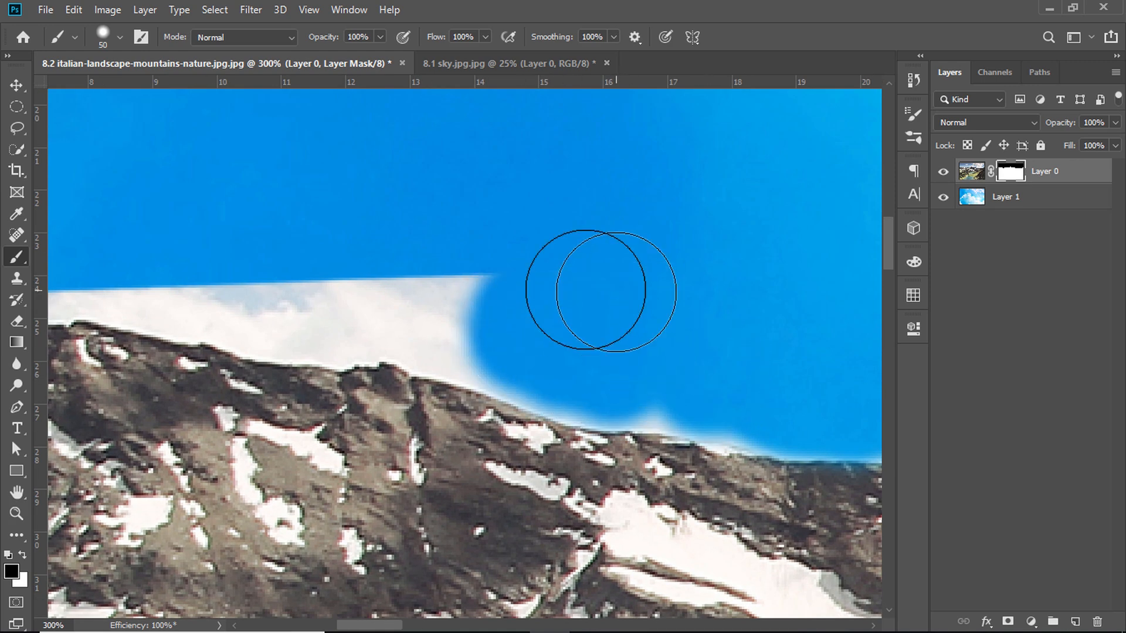
{"action": "left_click_drag", "start_coordinate": [591, 289], "coordinate": [455, 327]}
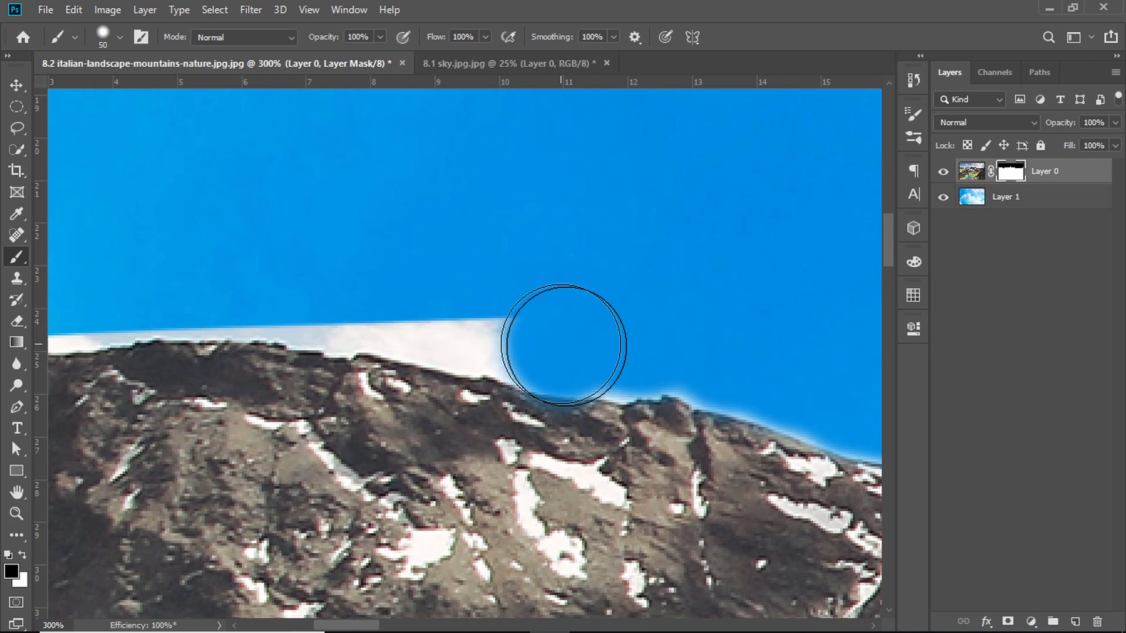
{"action": "mouse_move", "coordinate": [563, 345]}
{"action": "left_mouse_down"}
{"action": "mouse_move", "coordinate": [457, 318]}
{"action": "mouse_move", "coordinate": [516, 415]}
{"action": "left_mouse_up"}
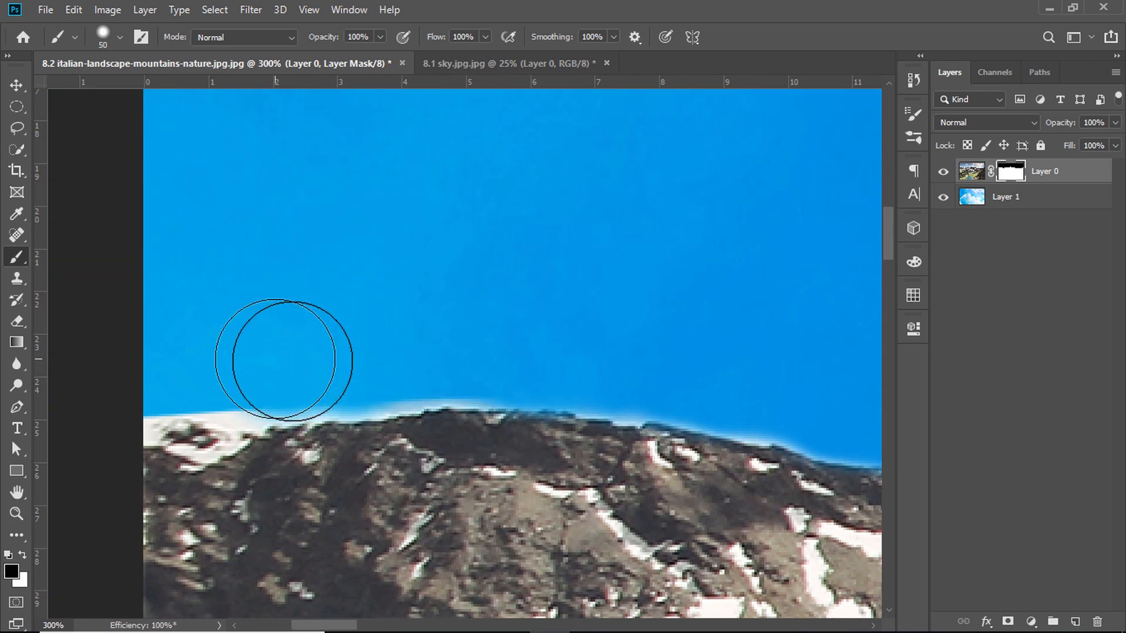
{"action": "left_click_drag", "start_coordinate": [284, 360], "coordinate": [131, 346]}
{"action": "key", "text": "ctrl+0"}
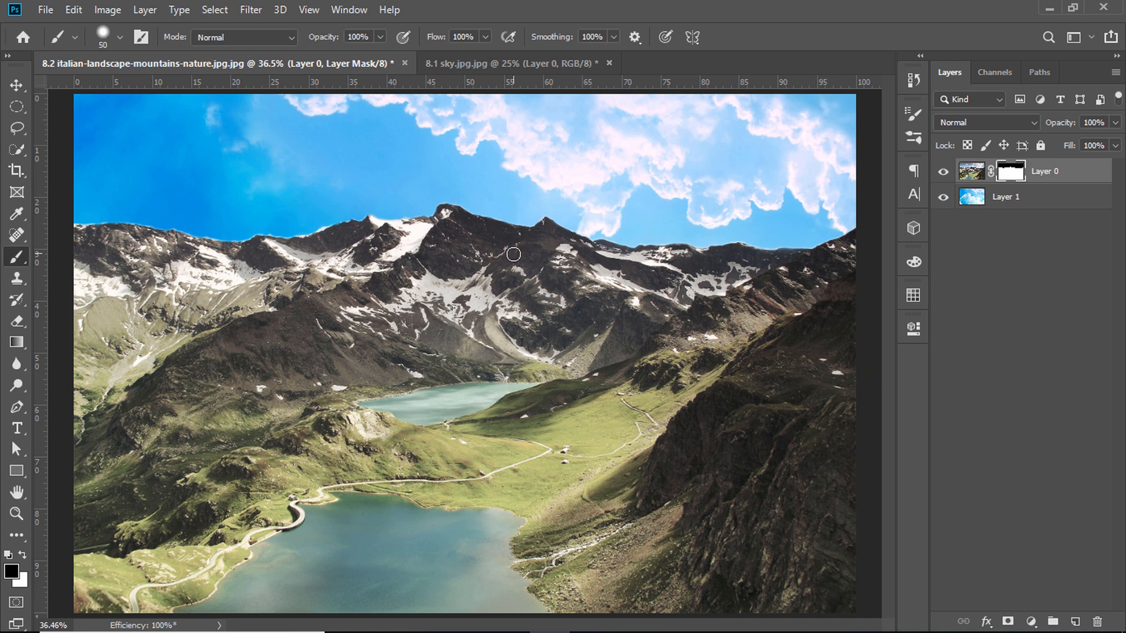
Select the sky area with the Quick Selection tool, clear the selection and return to the Brush tool.
{"action": "left_click", "coordinate": [15, 150]}
{"action": "mouse_move", "coordinate": [271, 149]}
{"action": "left_mouse_down"}
{"action": "mouse_move", "coordinate": [395, 163]}
{"action": "mouse_move", "coordinate": [271, 151]}
{"action": "mouse_move", "coordinate": [528, 135]}
{"action": "mouse_move", "coordinate": [688, 151]}
{"action": "mouse_move", "coordinate": [727, 181]}
{"action": "left_mouse_up"}
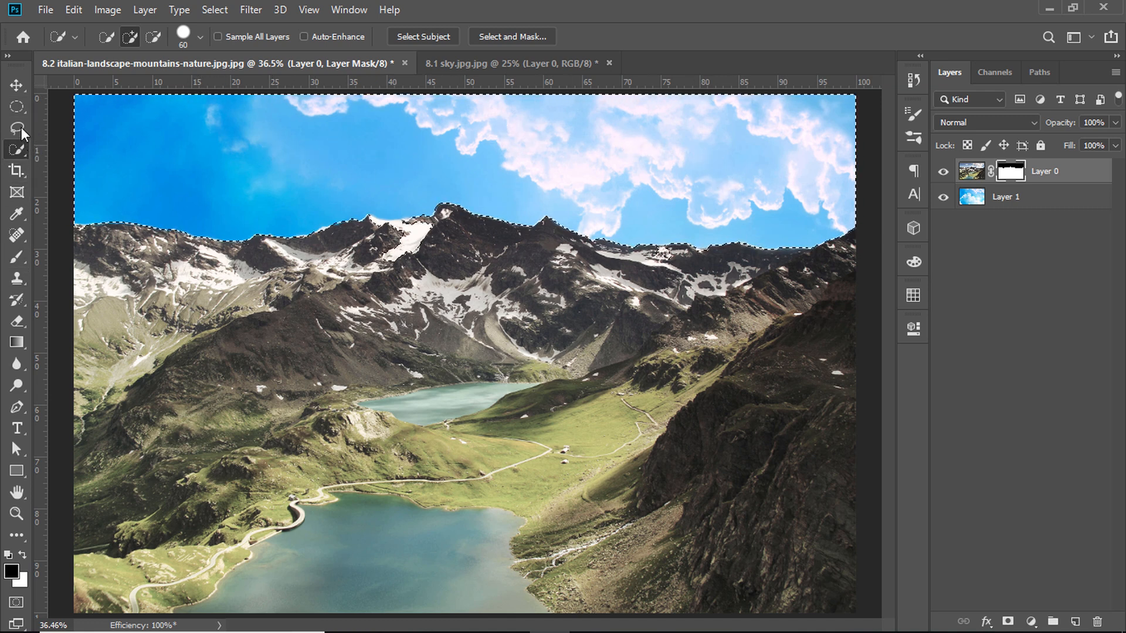
{"action": "left_click", "coordinate": [17, 258]}
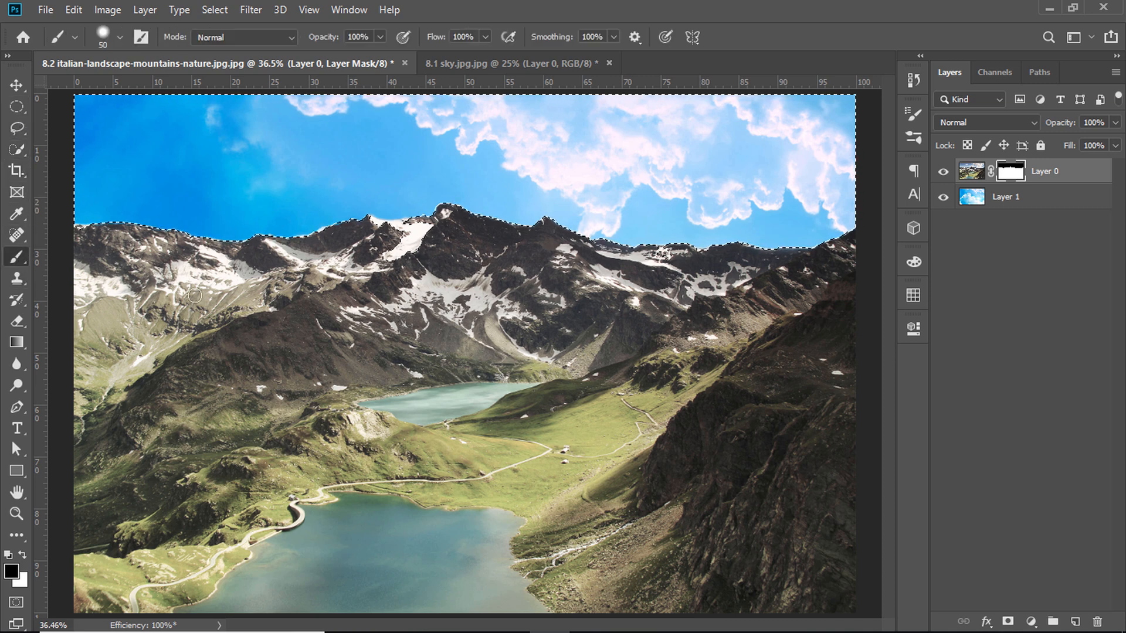
{"action": "left_click", "coordinate": [17, 106]}
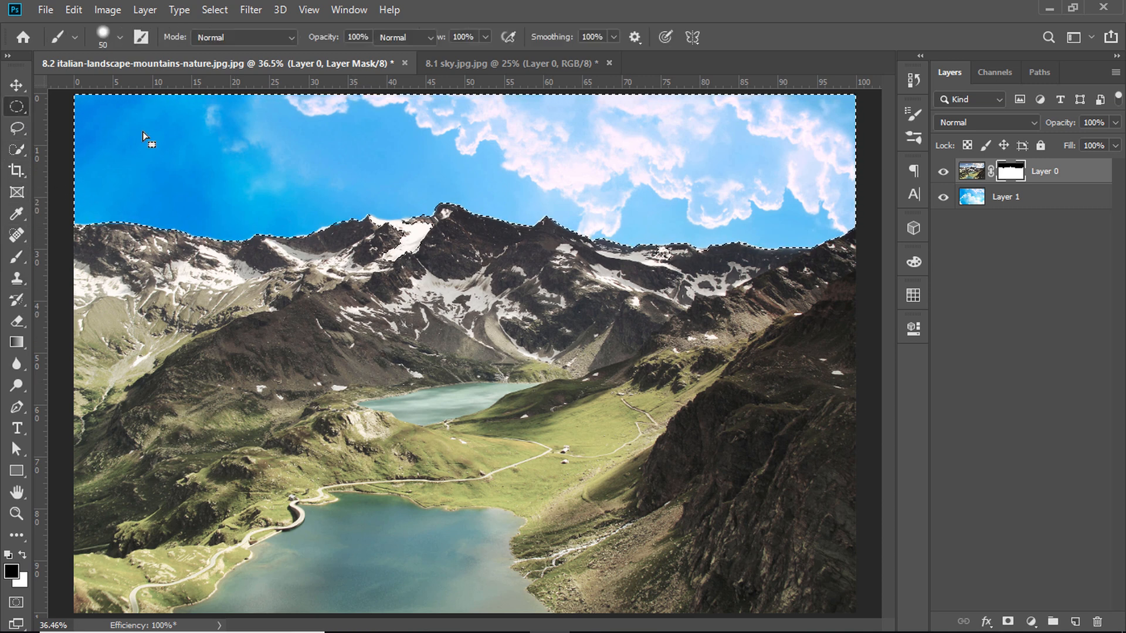
{"action": "left_click", "coordinate": [151, 157]}
{"action": "left_click", "coordinate": [10, 257]}
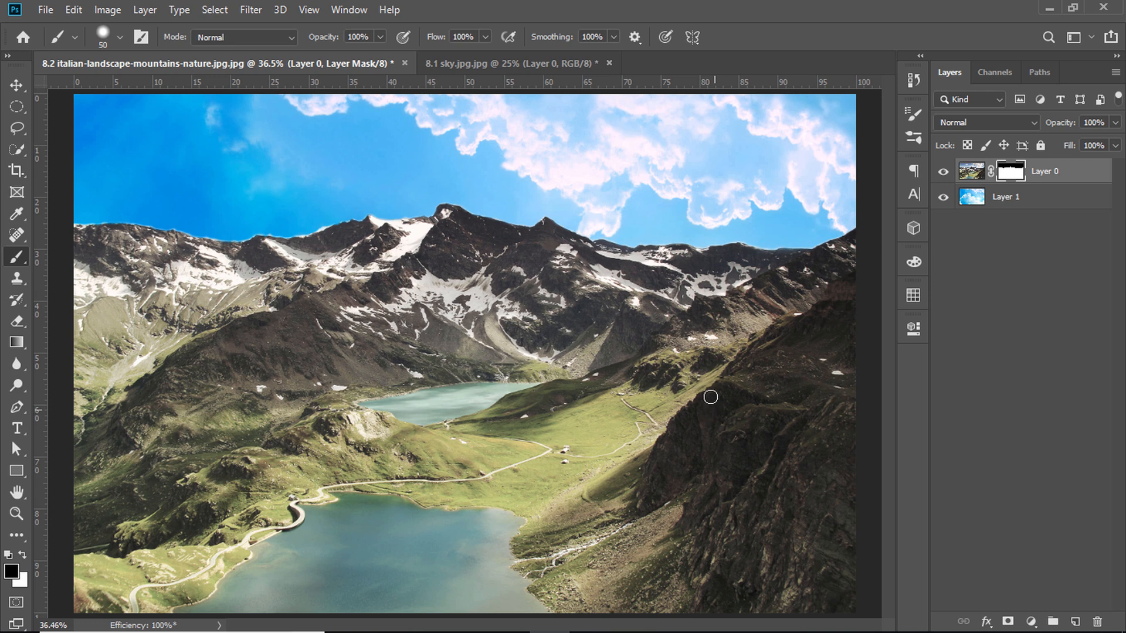
Reposition the sky image on Layer 1 so the bright sun and large white clouds sit above the mountain ridge.
{"action": "key", "text": "v"}
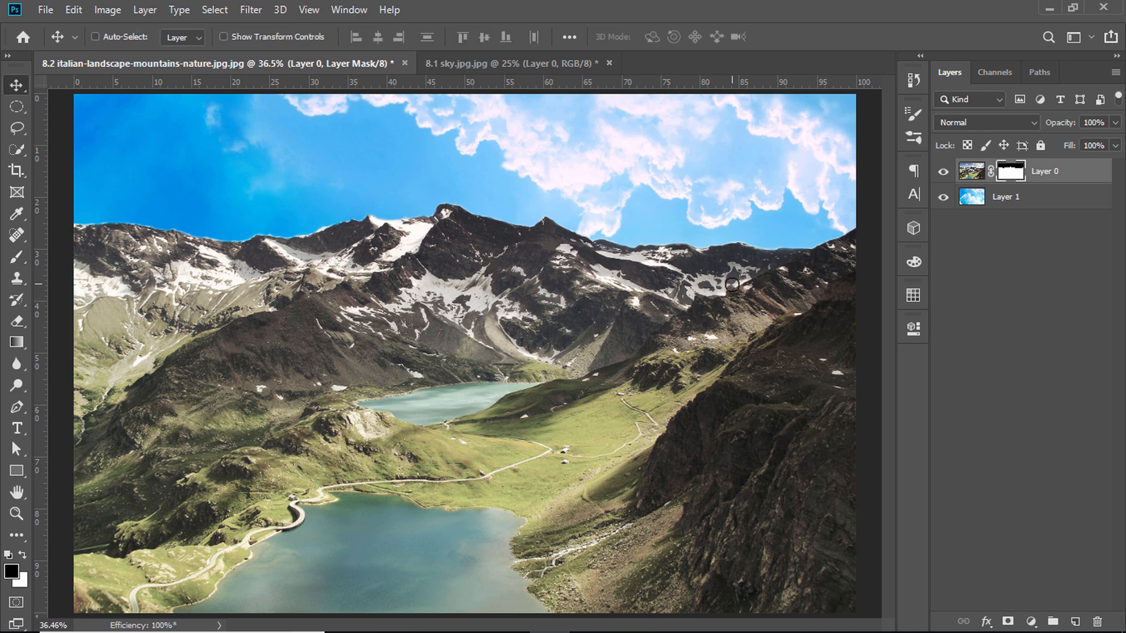
{"action": "left_click", "coordinate": [1006, 196]}
{"action": "left_click_drag", "start_coordinate": [724, 194], "coordinate": [698, 131]}
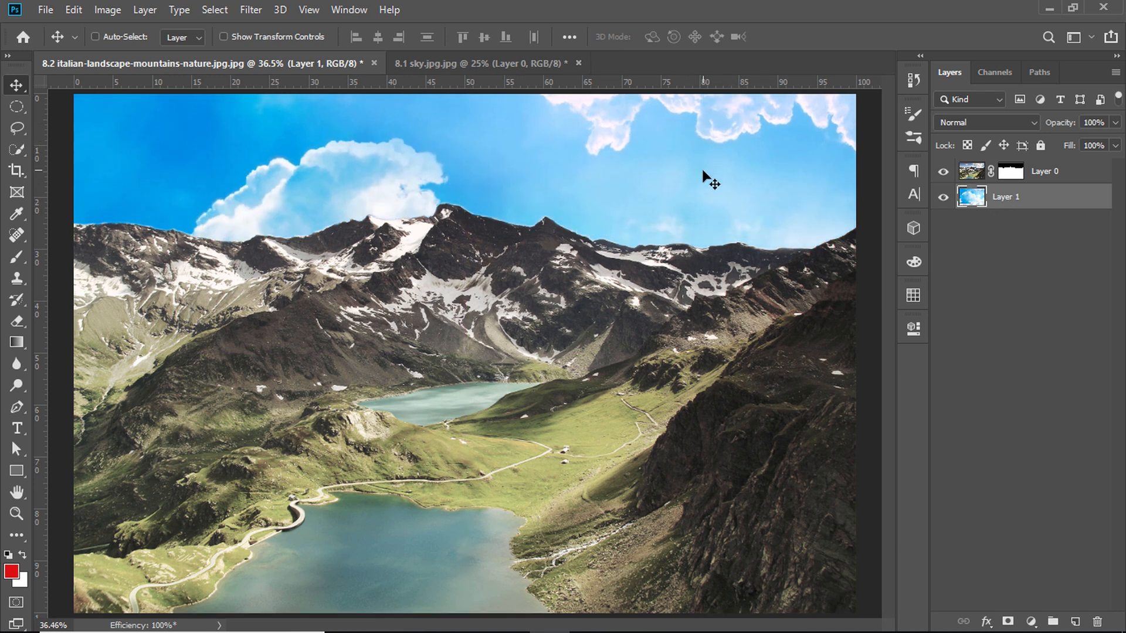
{"action": "left_click_drag", "start_coordinate": [706, 181], "coordinate": [733, 89]}
{"action": "mouse_move", "coordinate": [733, 154]}
{"action": "left_mouse_down"}
{"action": "mouse_move", "coordinate": [735, 141]}
{"action": "mouse_move", "coordinate": [736, 158]}
{"action": "left_mouse_up"}
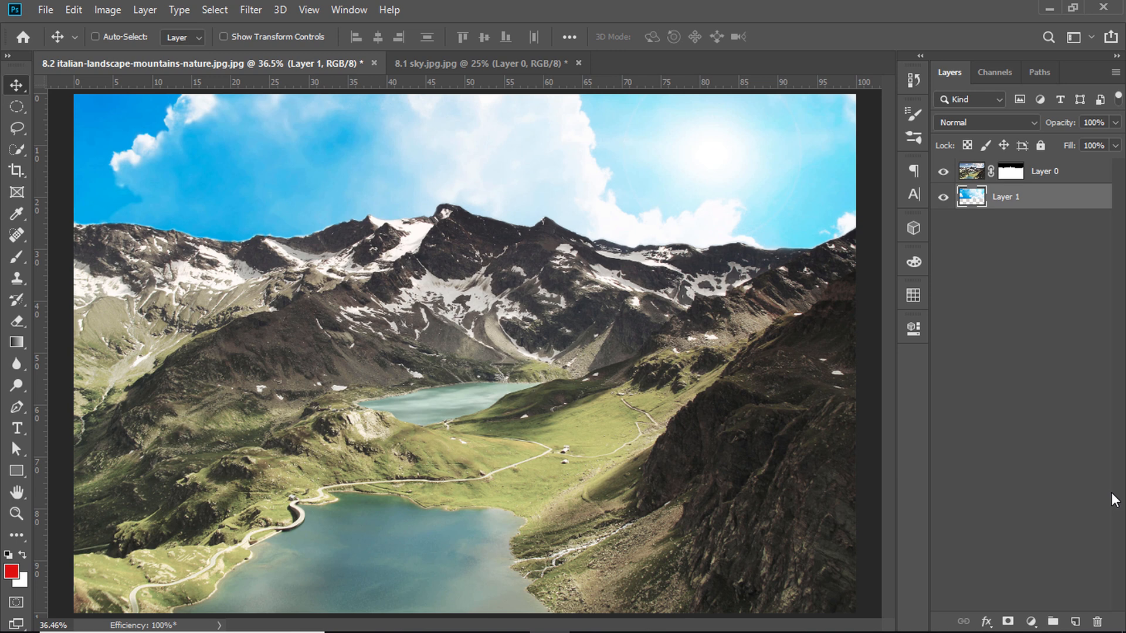
{"action": "left_click", "coordinate": [1051, 462]}
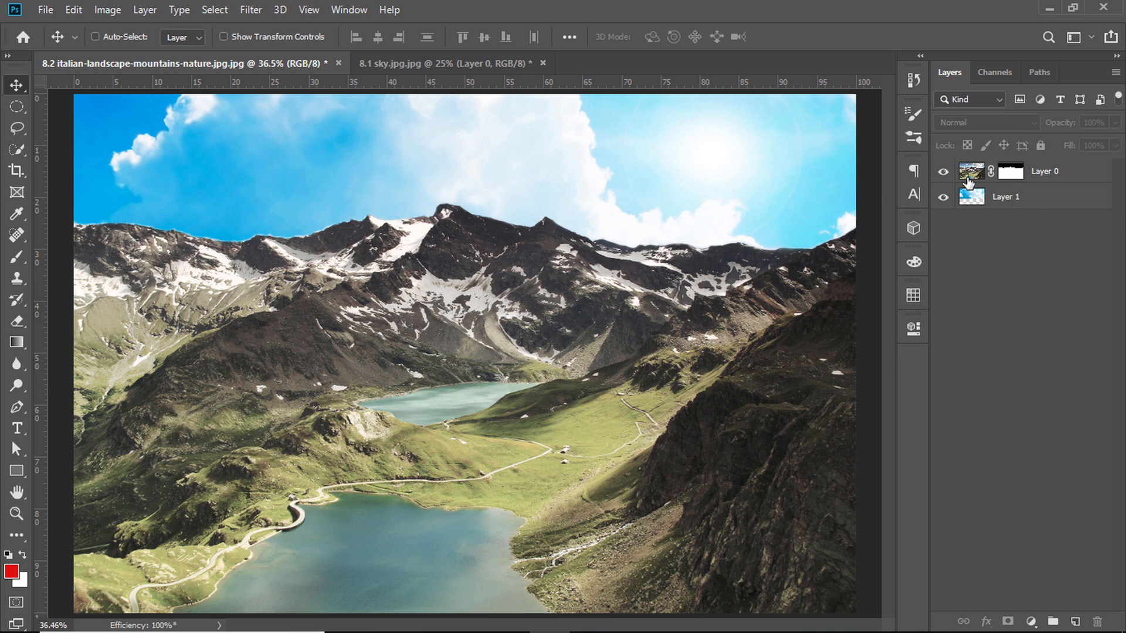
Load Layer 0's mask as a selection and add a Curves adjustment layer limited to the mountain landscape.
{"action": "left_click", "coordinate": [1014, 179]}
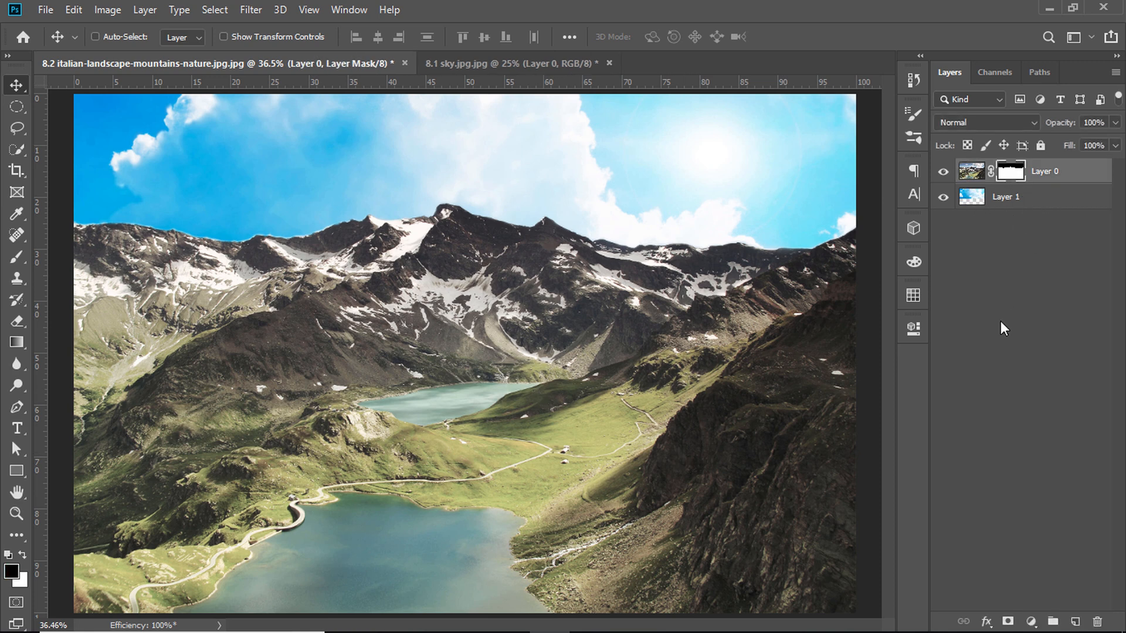
{"action": "left_click", "coordinate": [1021, 159], "text": "ctrl"}
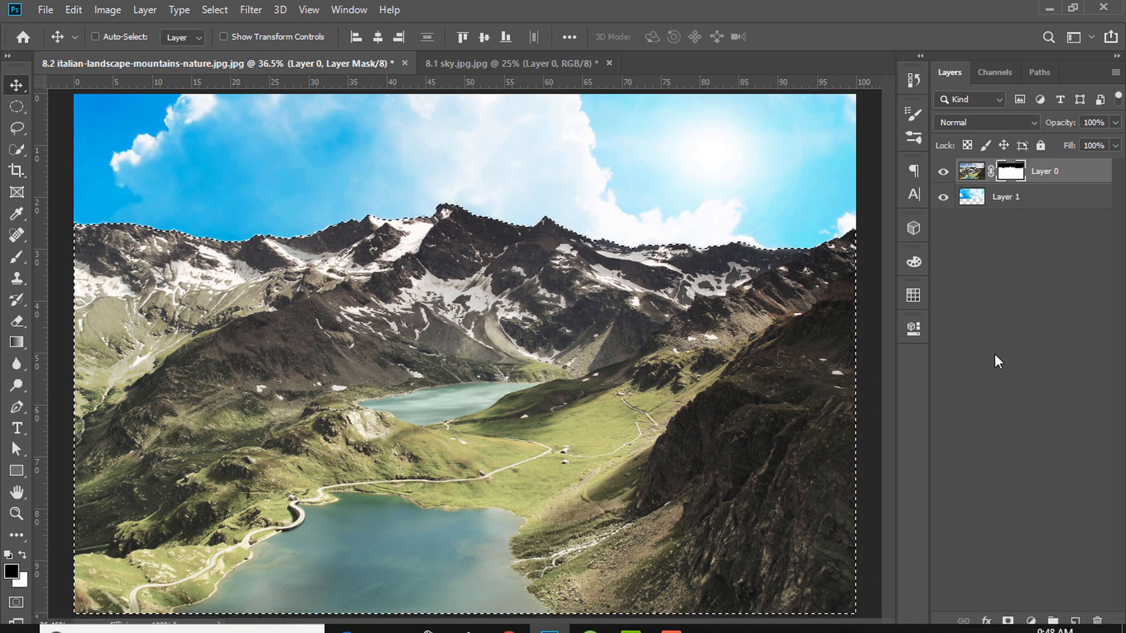
{"action": "left_click", "coordinate": [1030, 623]}
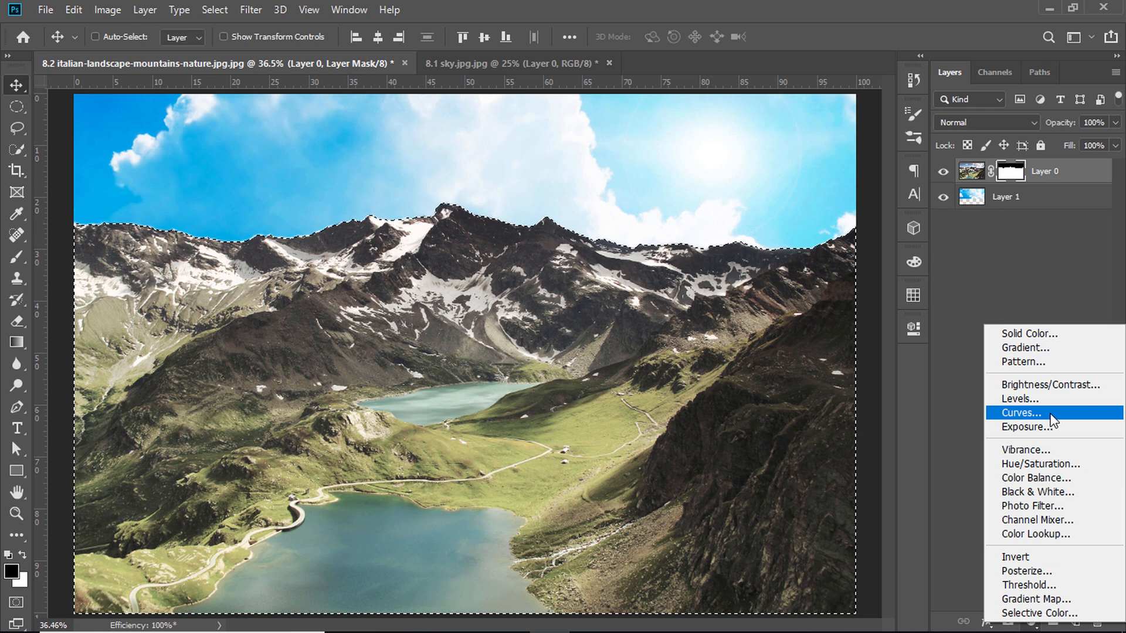
{"action": "left_click", "coordinate": [1050, 414]}
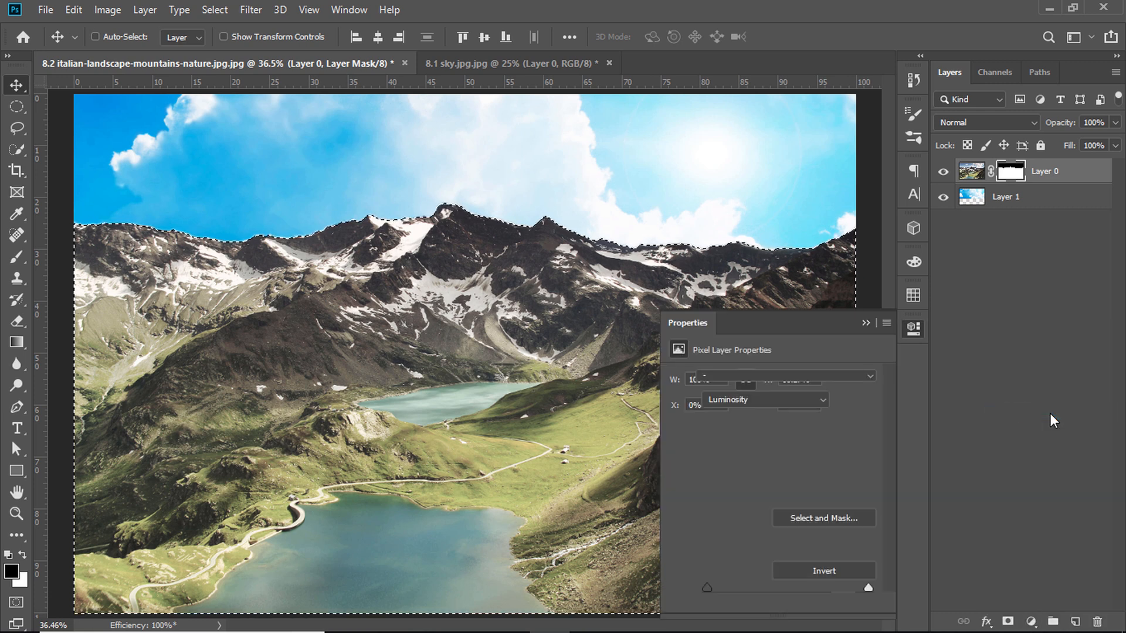
Shape the RGB curve into an S that brightens the upper midtones and slightly deepens the shadows, and close the curve settings.
{"action": "left_click_drag", "start_coordinate": [805, 477], "coordinate": [788, 474]}
{"action": "left_click_drag", "start_coordinate": [752, 512], "coordinate": [761, 521]}
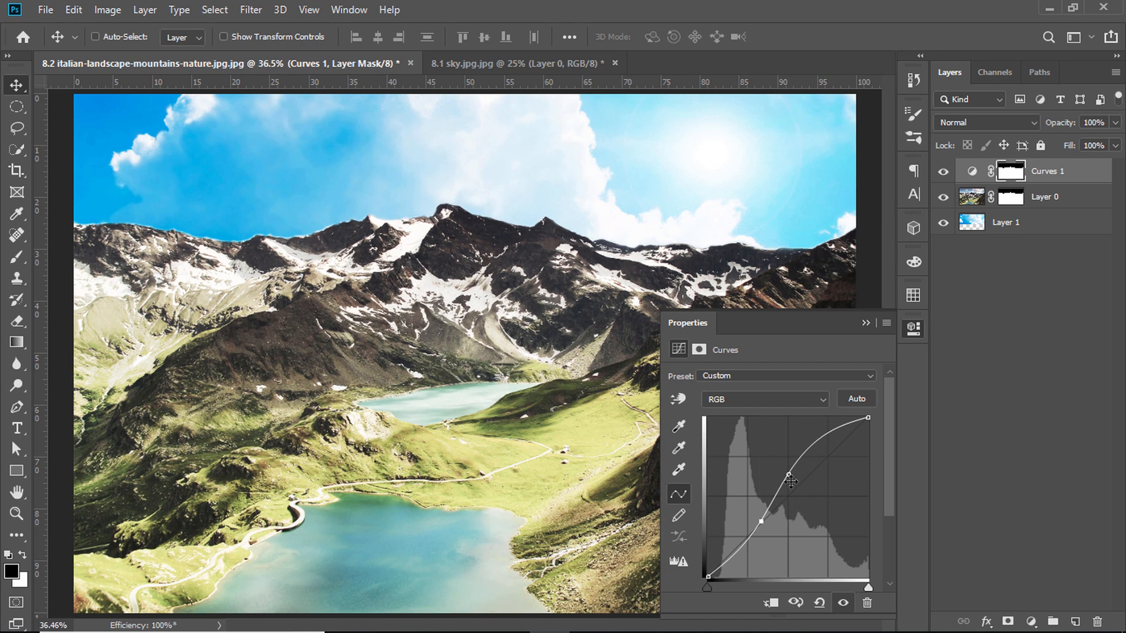
{"action": "left_click_drag", "start_coordinate": [789, 473], "coordinate": [790, 476]}
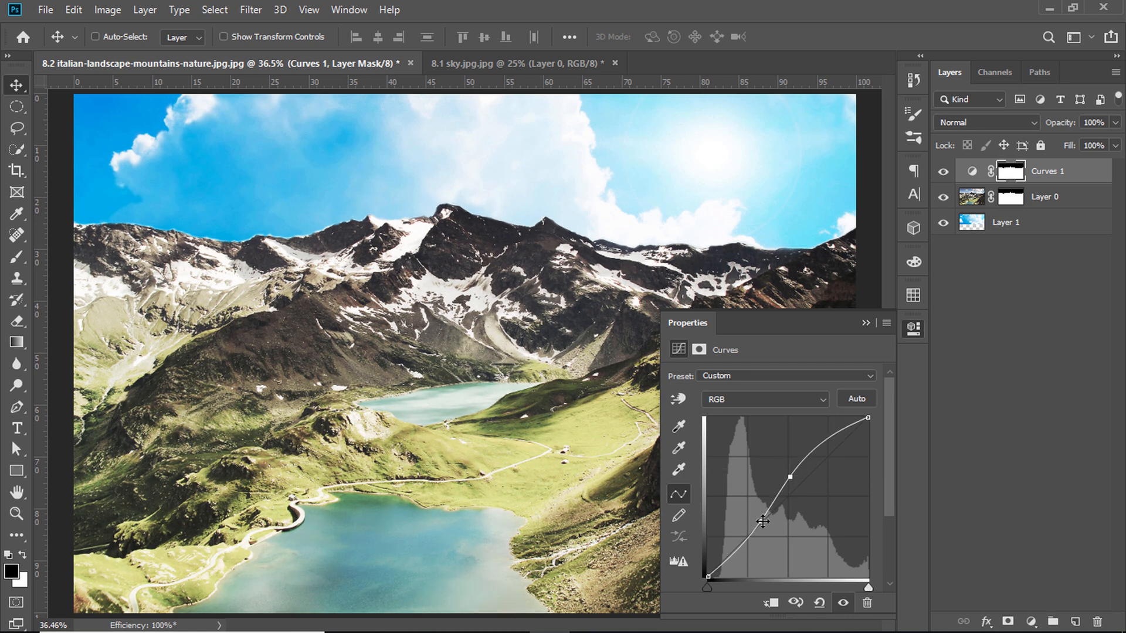
{"action": "left_click_drag", "start_coordinate": [761, 522], "coordinate": [761, 526]}
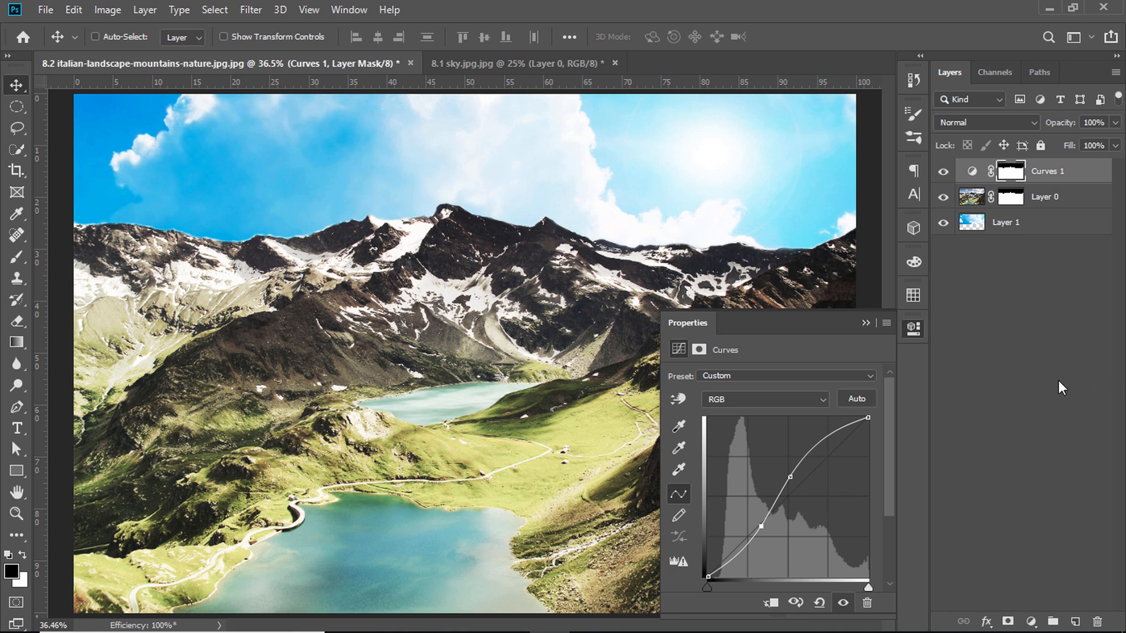
{"action": "left_click", "coordinate": [913, 329]}
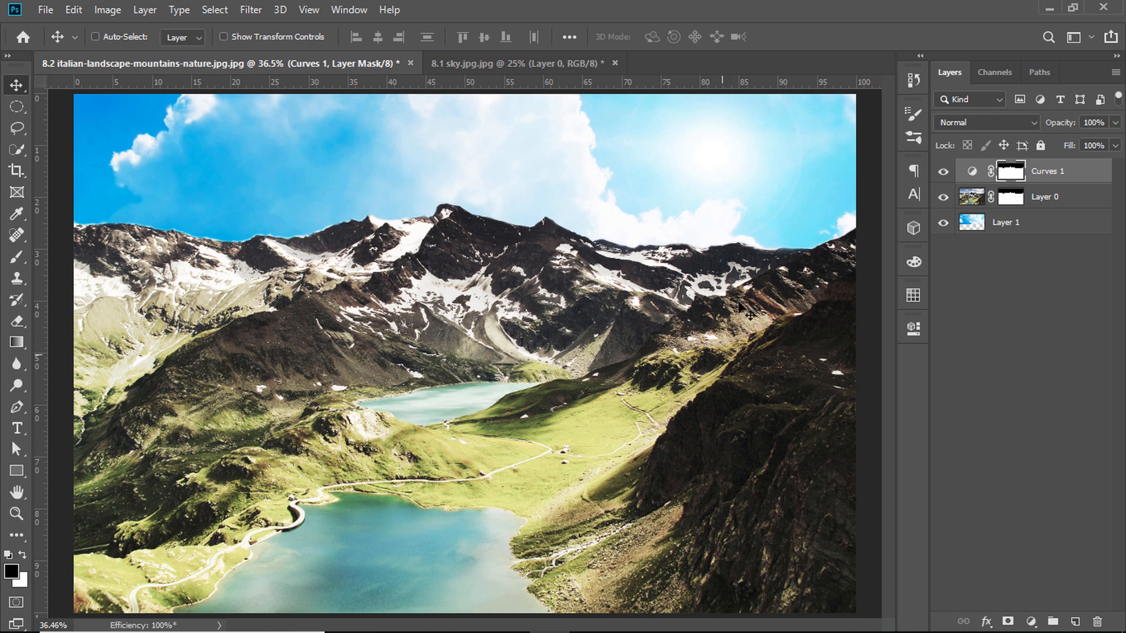
Crop the image to a wide panorama at full width, cutting off the lower lake in the foreground.
{"action": "left_click", "coordinate": [973, 199], "text": "ctrl"}
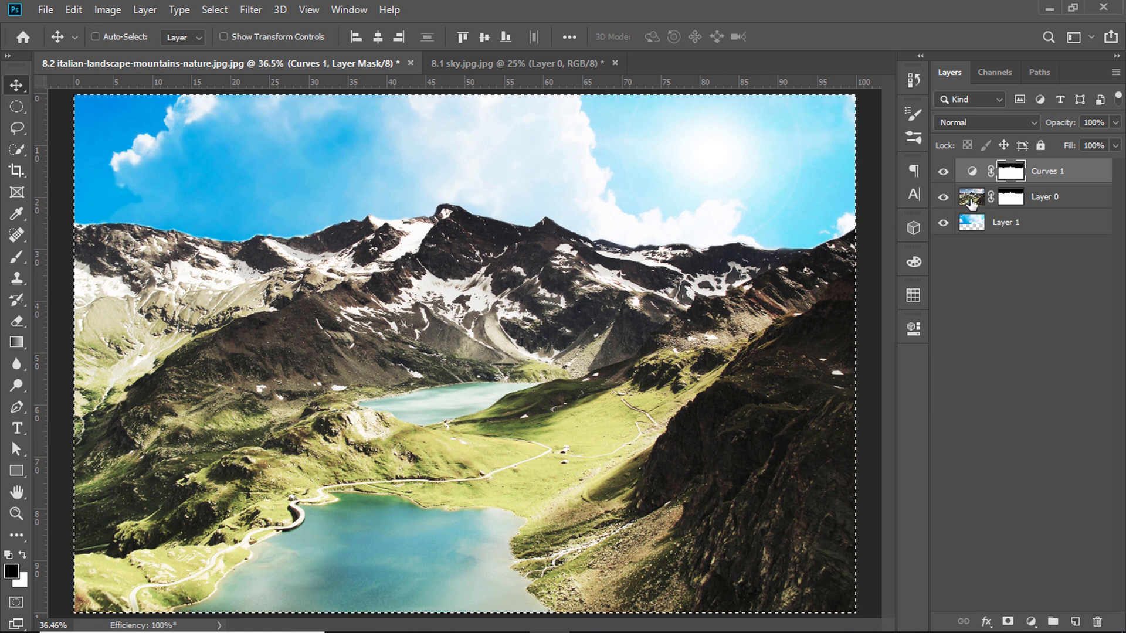
{"action": "left_click", "coordinate": [971, 198]}
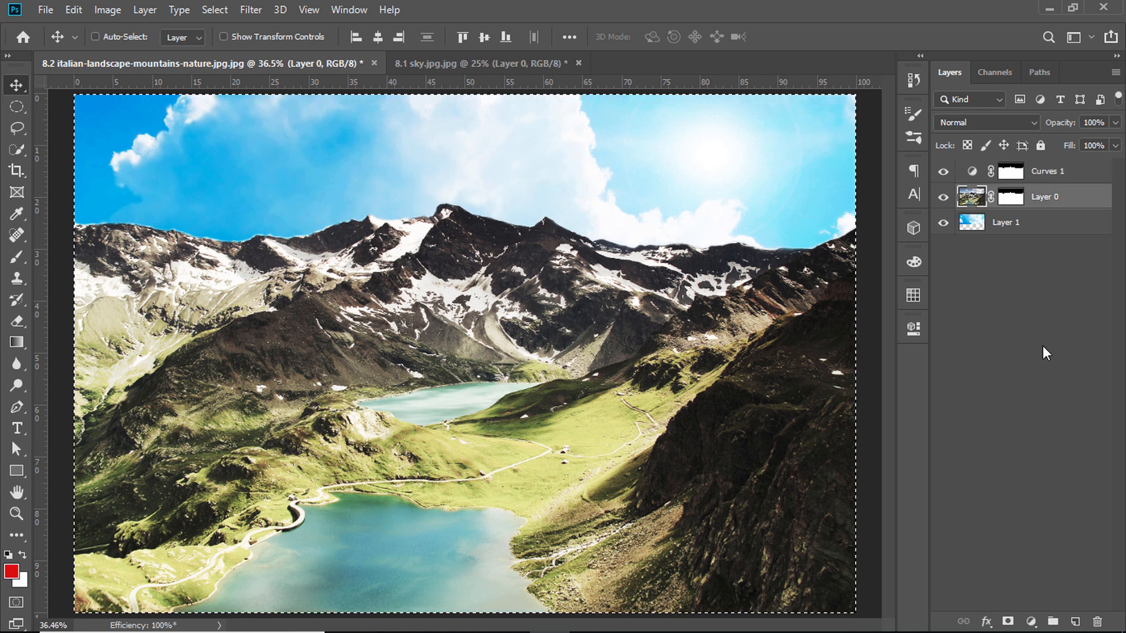
{"action": "left_click", "coordinate": [16, 170]}
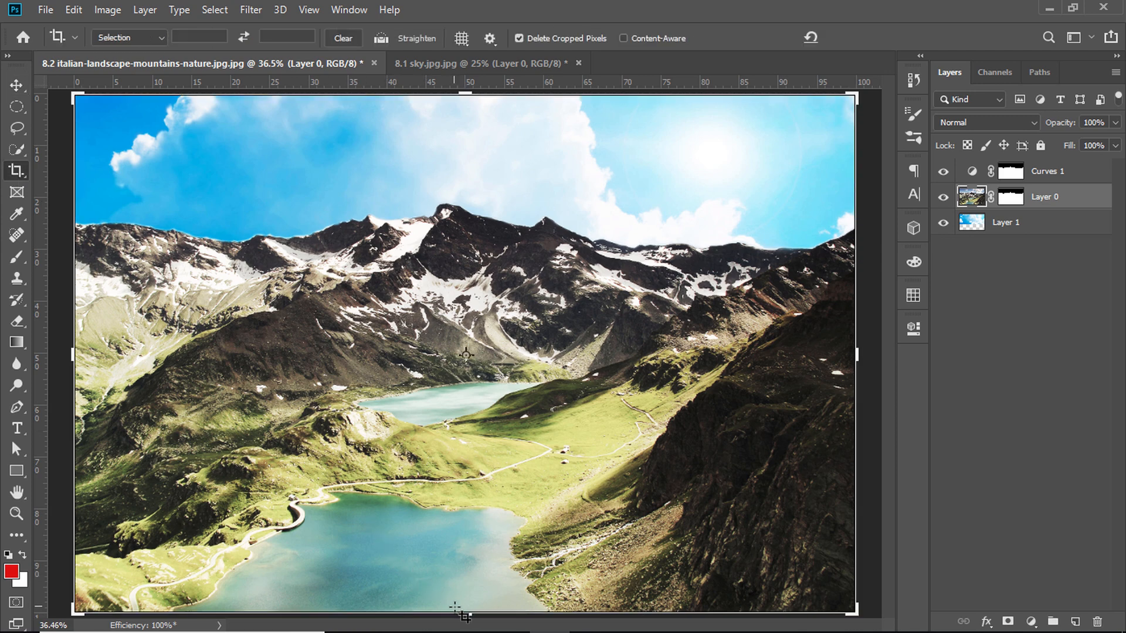
{"action": "left_click_drag", "start_coordinate": [462, 611], "coordinate": [469, 545]}
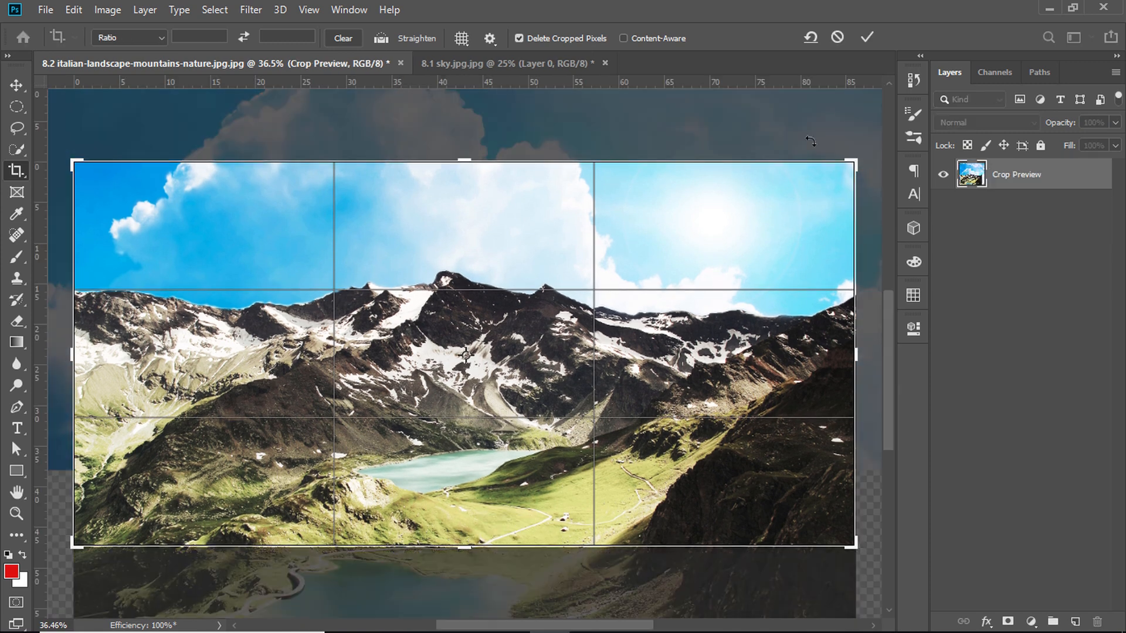
{"action": "left_click", "coordinate": [869, 37]}
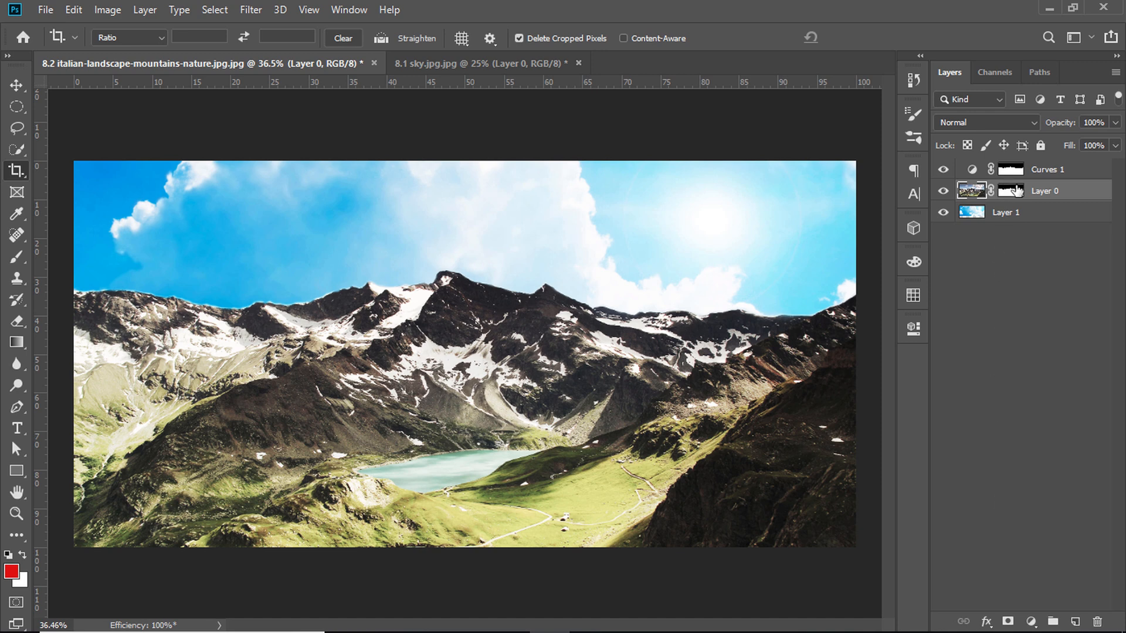
Add a Vibrance adjustment layer limited to Layer 0's mask area, with Vibrance +17 and Saturation +43.
{"action": "left_click", "coordinate": [1013, 192]}
{"action": "left_click", "coordinate": [1013, 193], "text": "ctrl"}
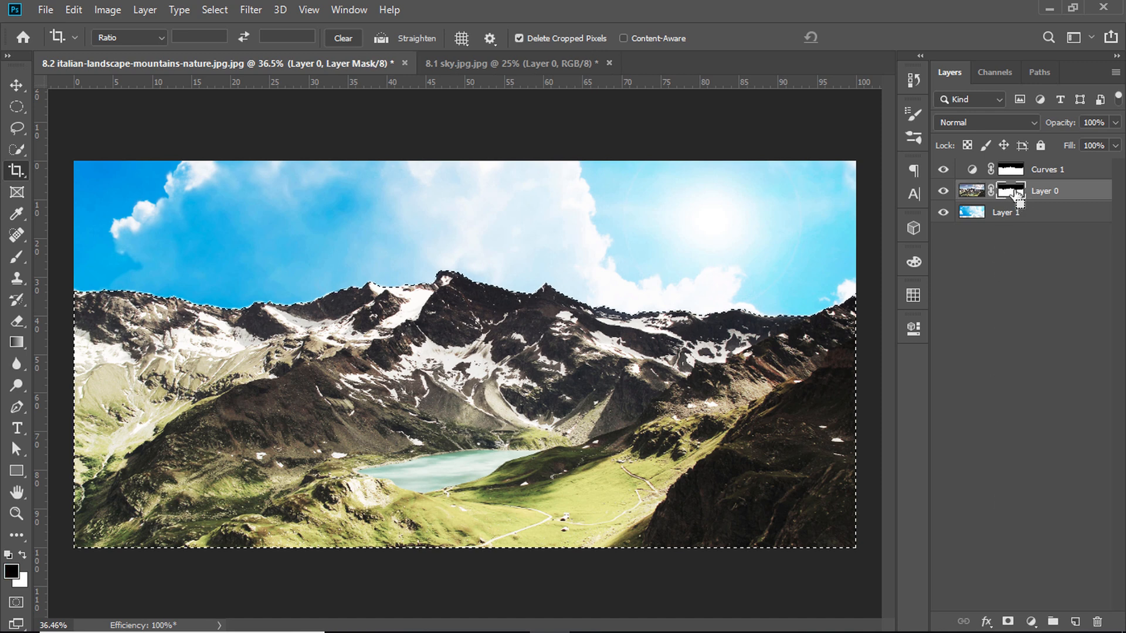
{"action": "left_click", "coordinate": [1031, 622]}
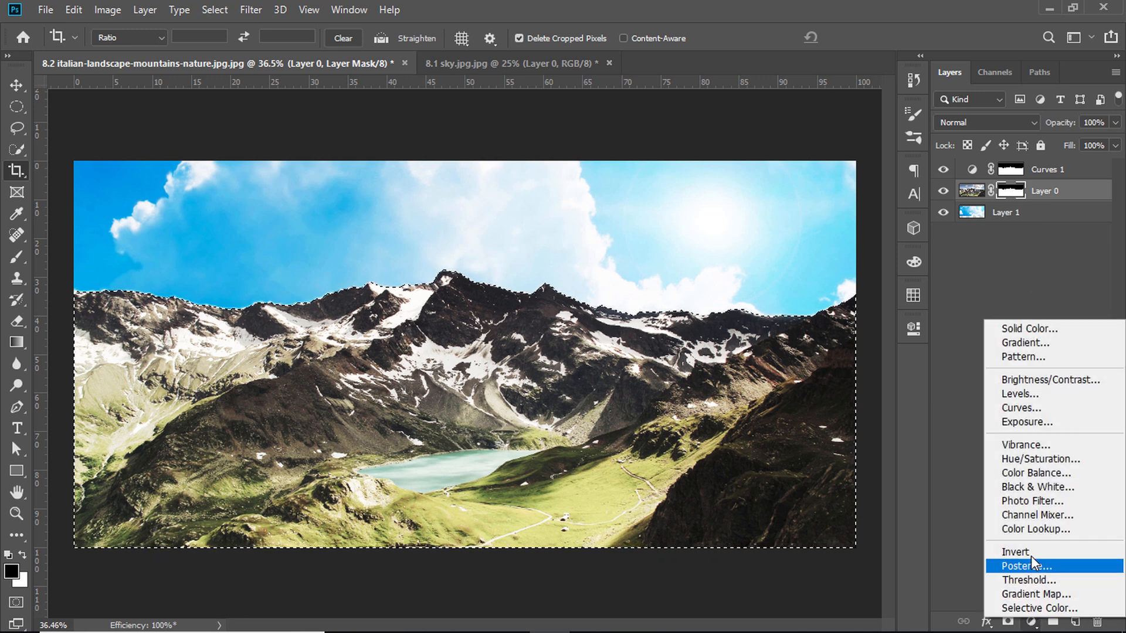
{"action": "left_click", "coordinate": [1030, 445]}
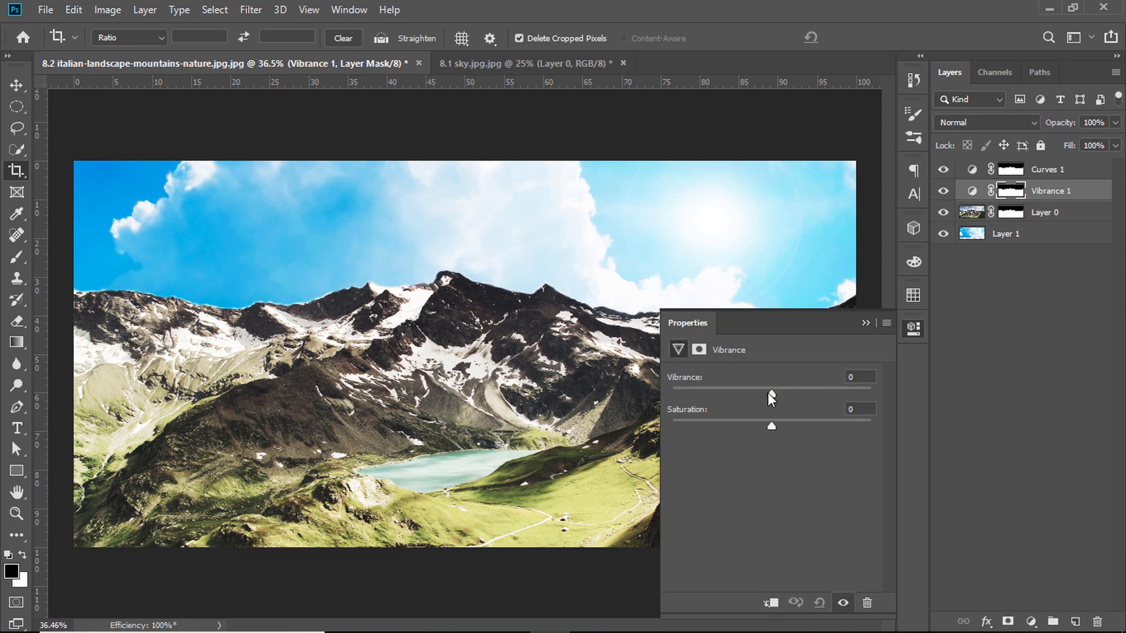
{"action": "left_click_drag", "start_coordinate": [769, 391], "coordinate": [814, 422]}
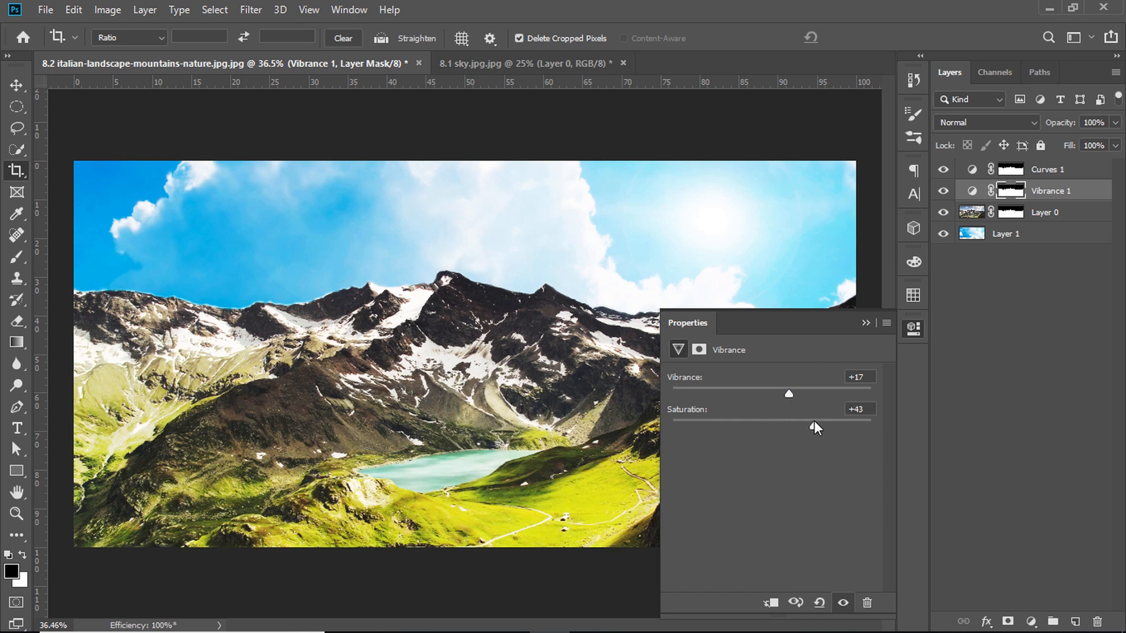
{"action": "left_click", "coordinate": [997, 360]}
{"action": "left_click", "coordinate": [913, 329]}
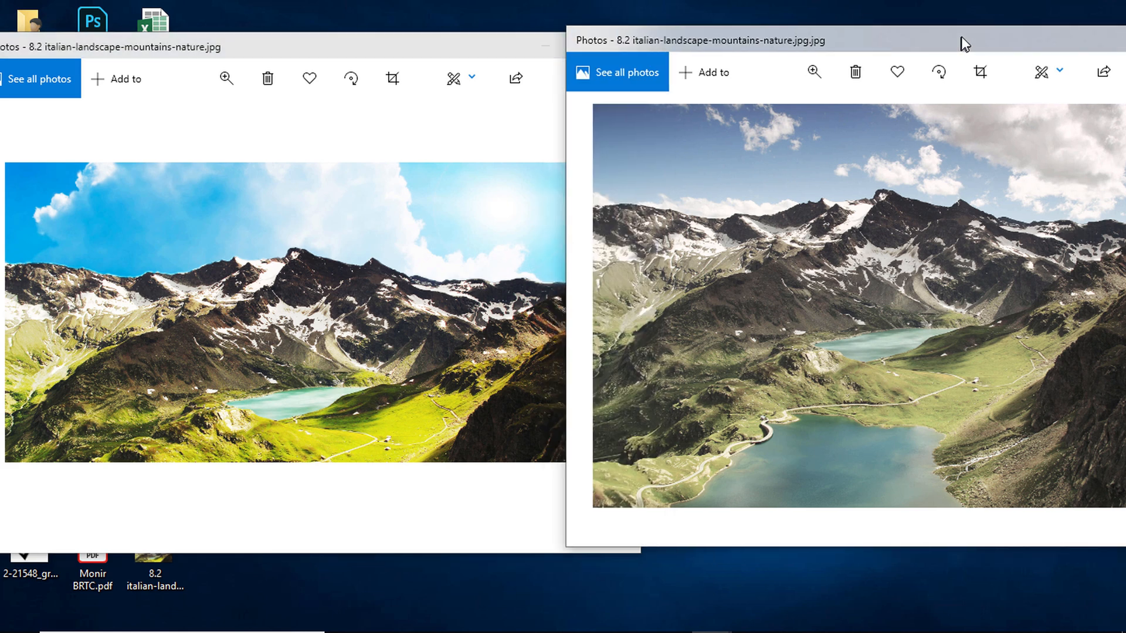
Compare the exported mountain picture with the original photo side by side in the Photos app.
{"action": "left_click_drag", "start_coordinate": [961, 37], "coordinate": [917, 39]}
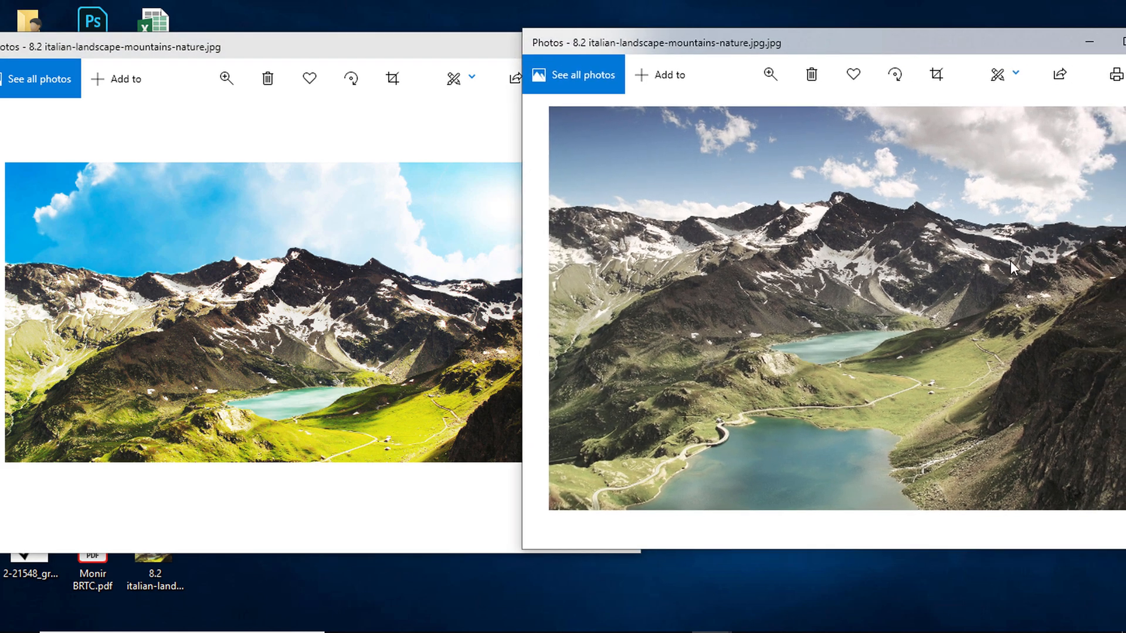
{"action": "left_click", "coordinate": [405, 307]}
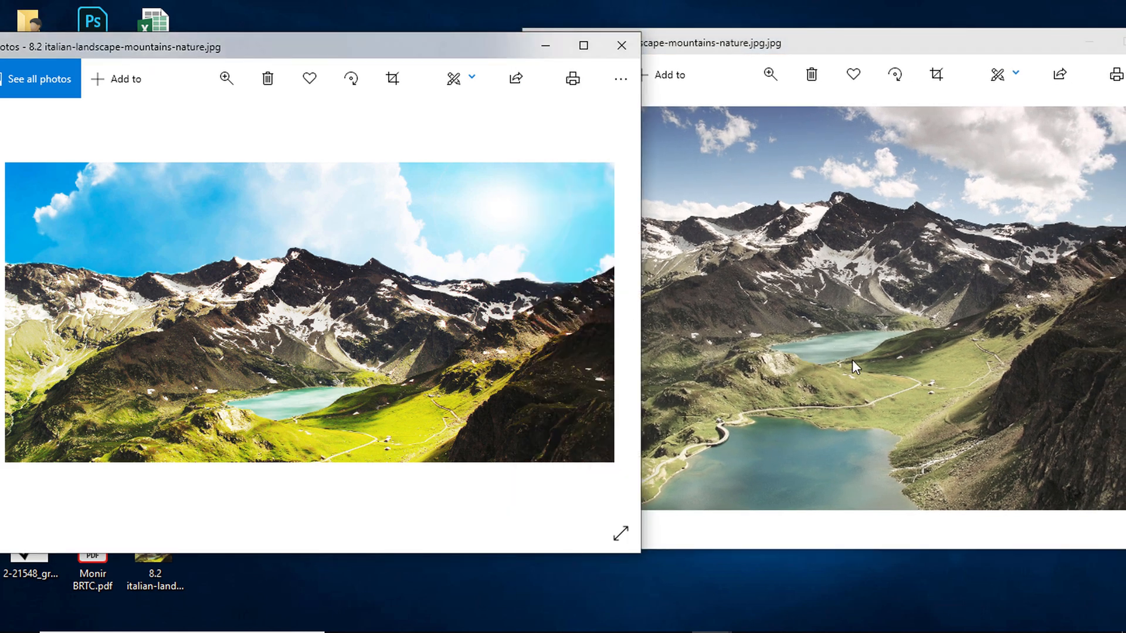
{"action": "left_click", "coordinate": [821, 317]}
{"action": "left_click", "coordinate": [293, 311]}
{"action": "left_click", "coordinate": [811, 308]}
{"action": "left_click", "coordinate": [293, 310]}
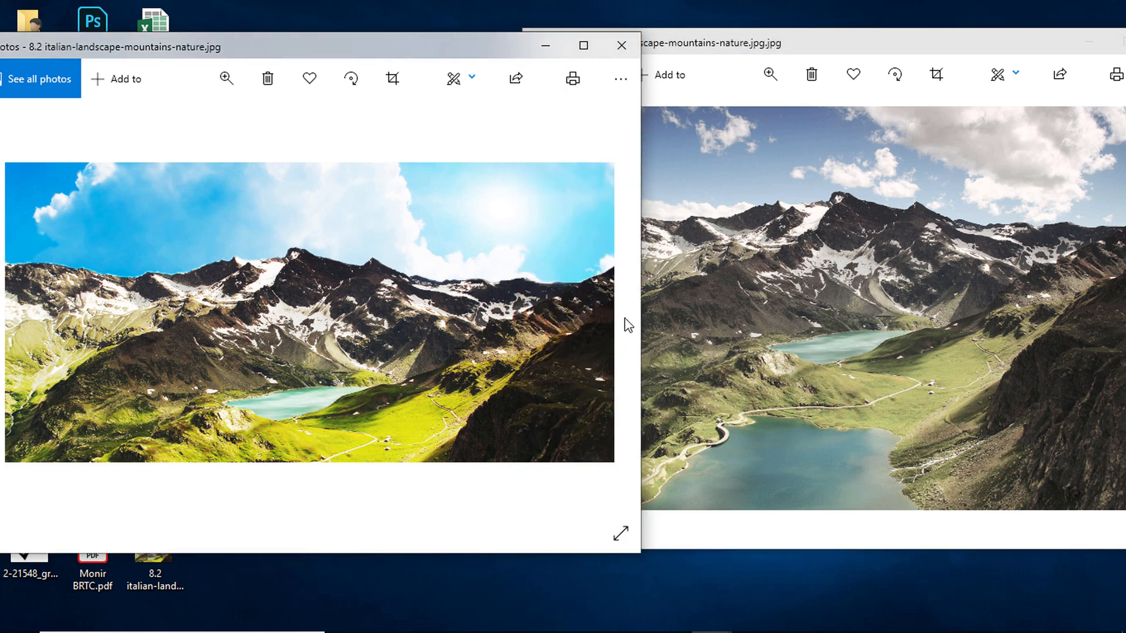